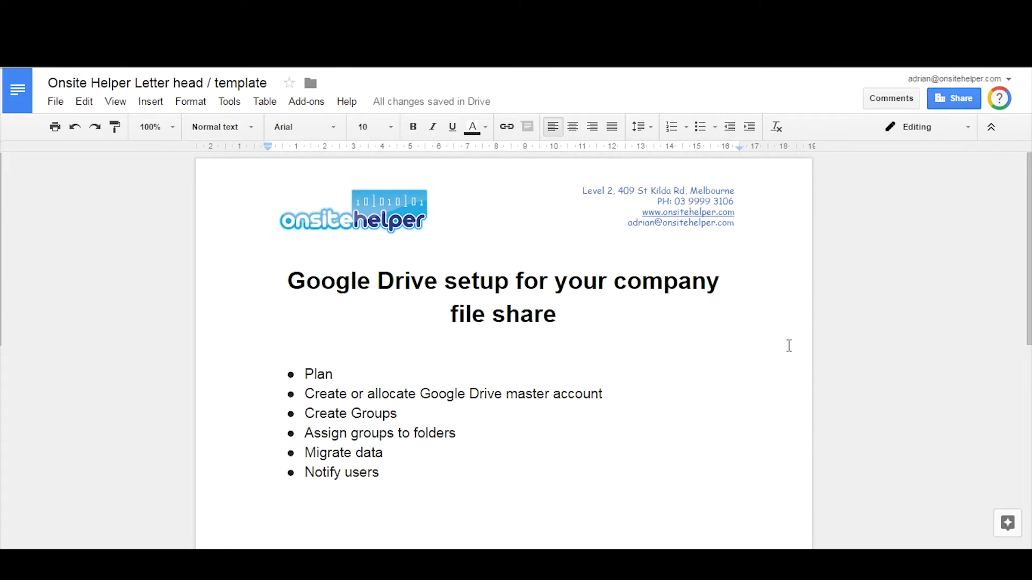
Step: Bring the Interweave Group Google Drive setup spreadsheet forward beside the Docs checklist
mouse_move(428, 481)
key(alt+Tab)
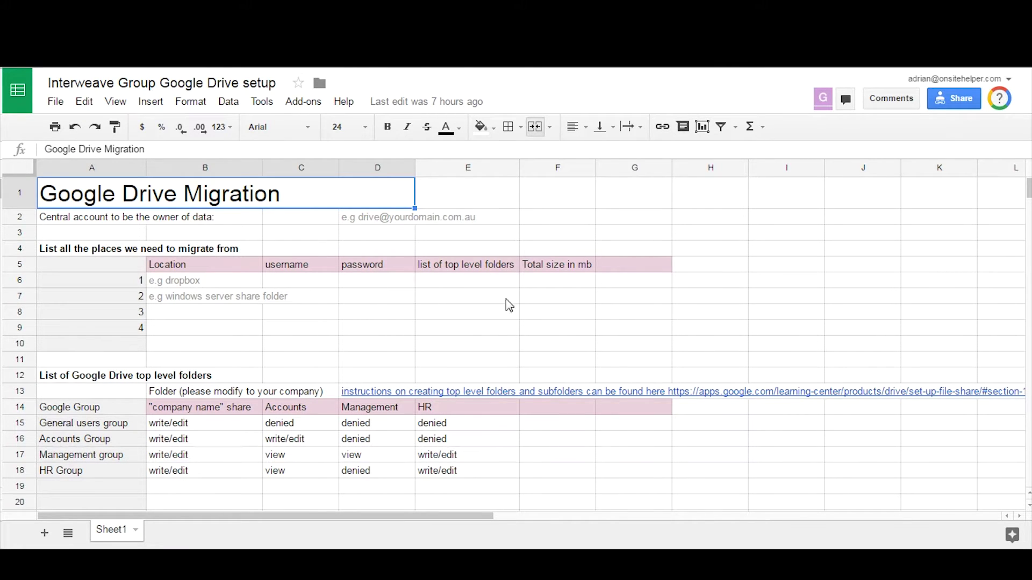
scroll(560, 282, down, 1)
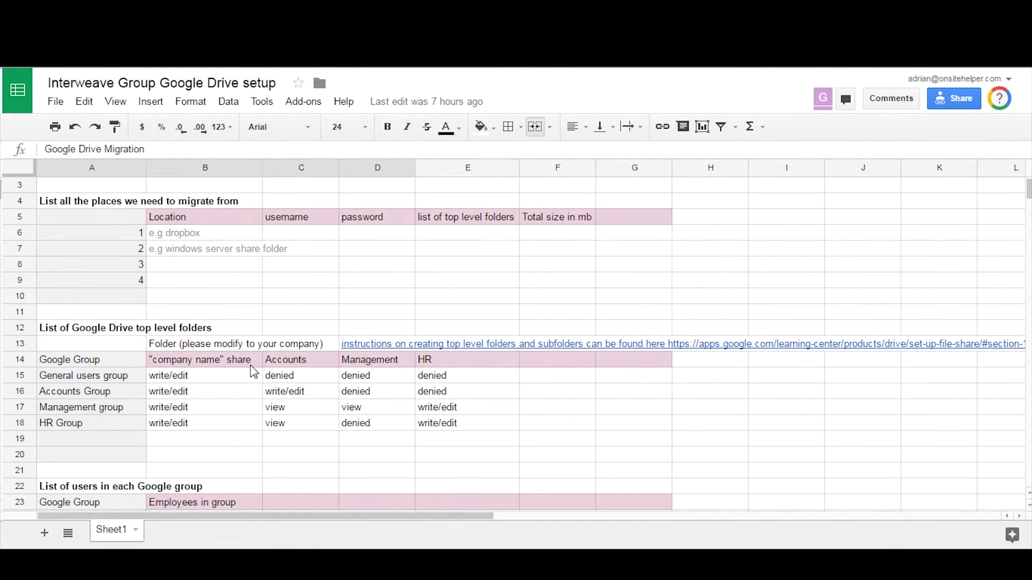
click(203, 363)
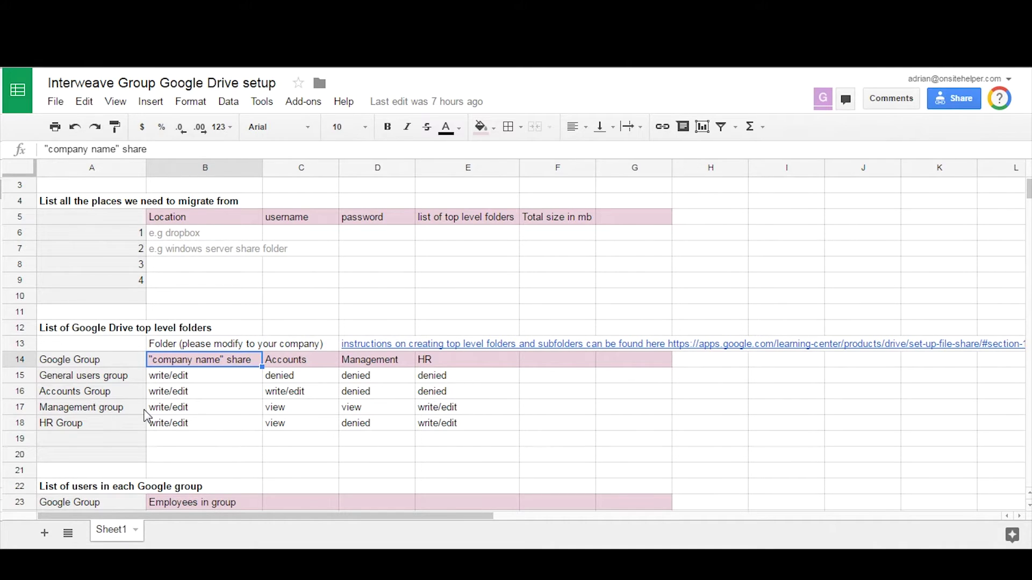
click(103, 407)
click(177, 372)
click(68, 397)
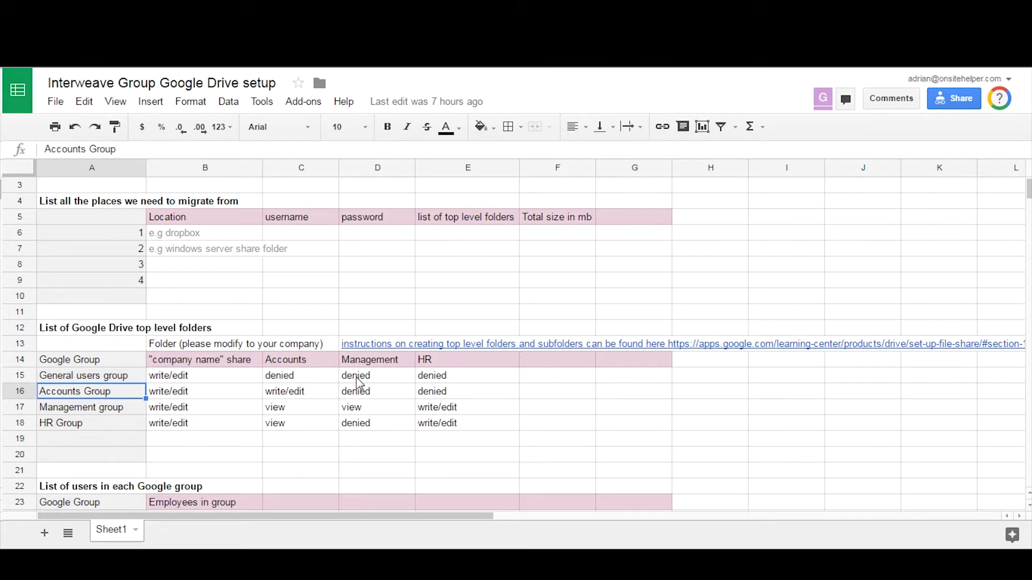
click(297, 365)
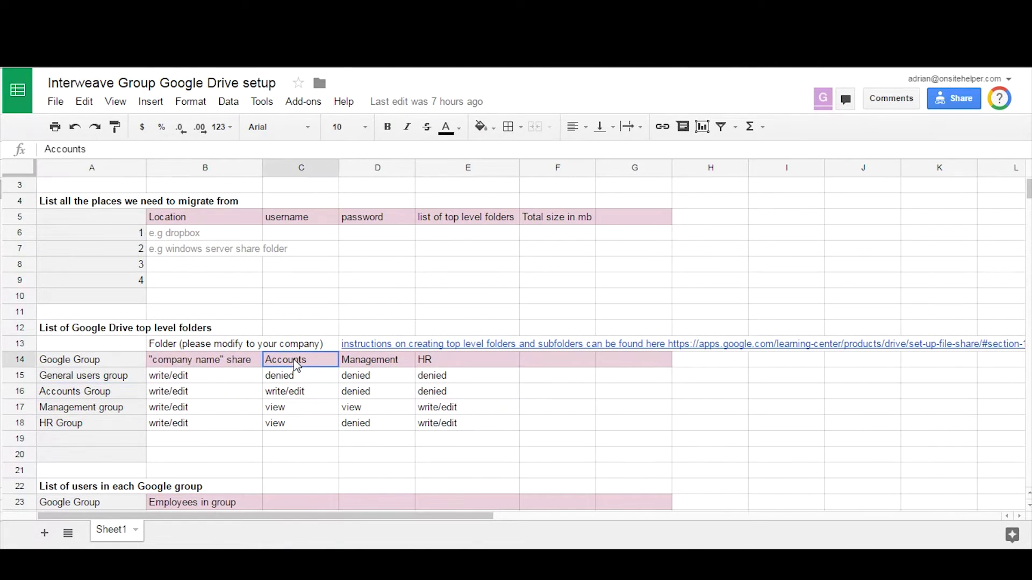
click(166, 378)
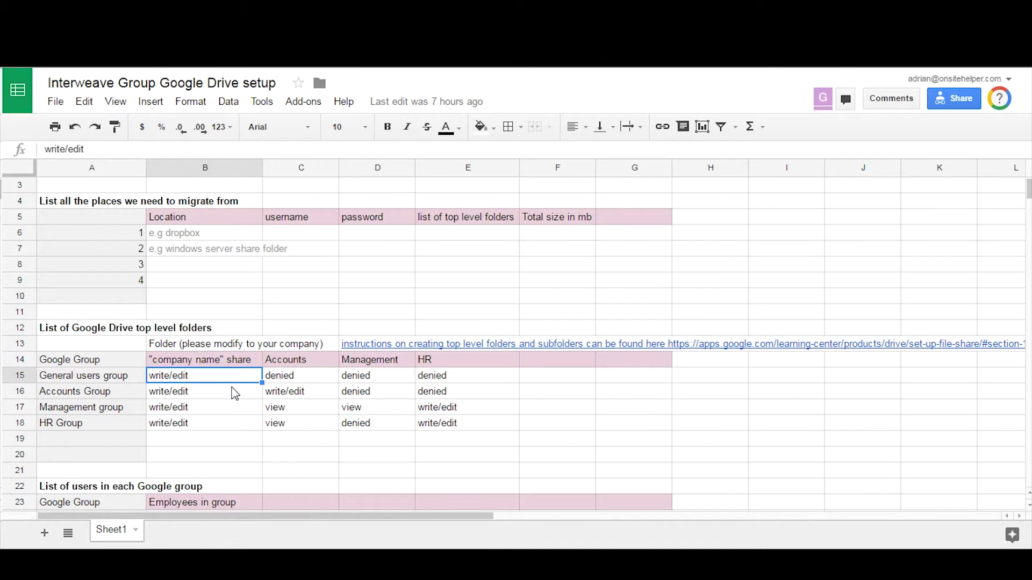
click(293, 365)
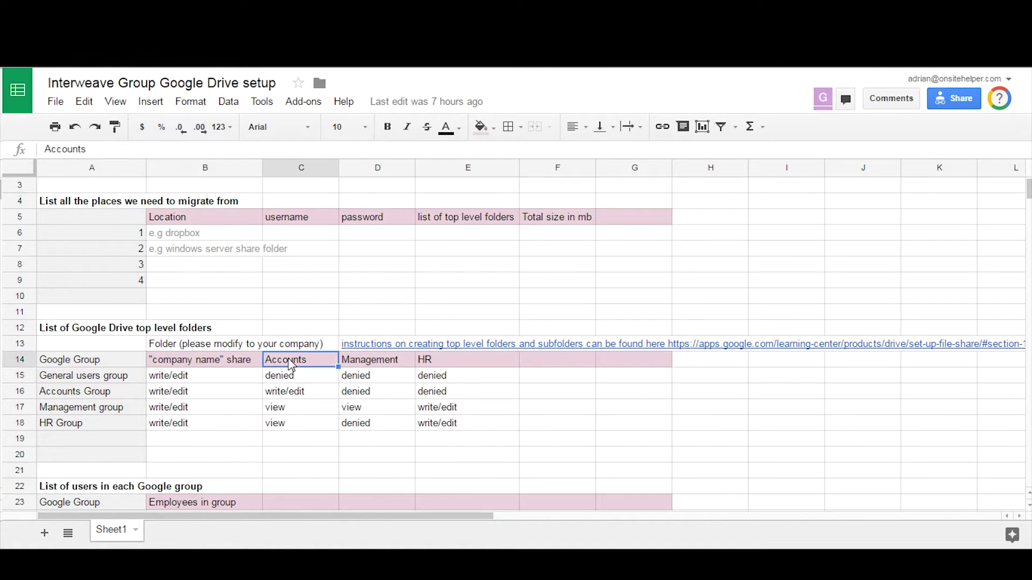
scroll(246, 424, down, 3)
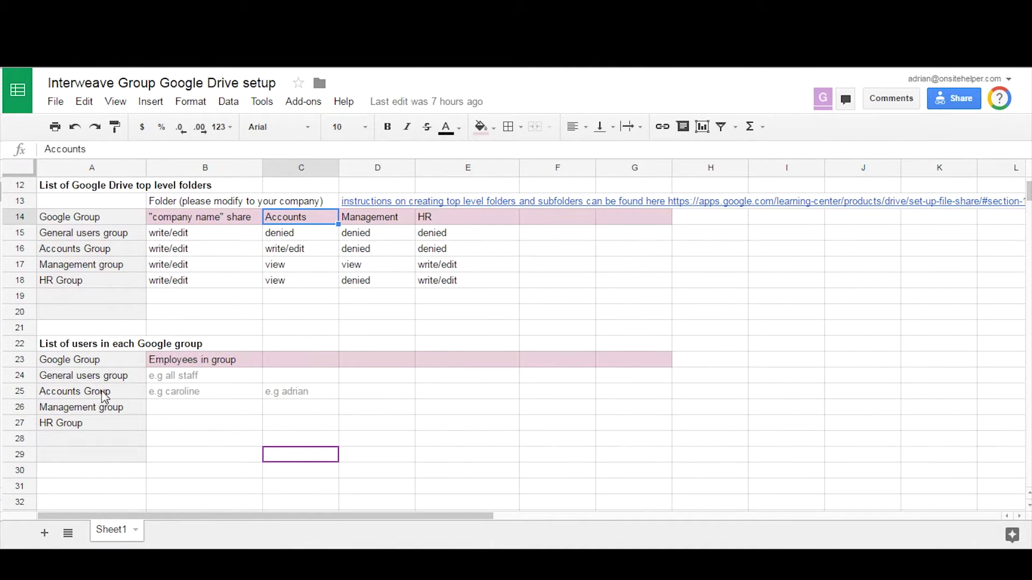
click(169, 395)
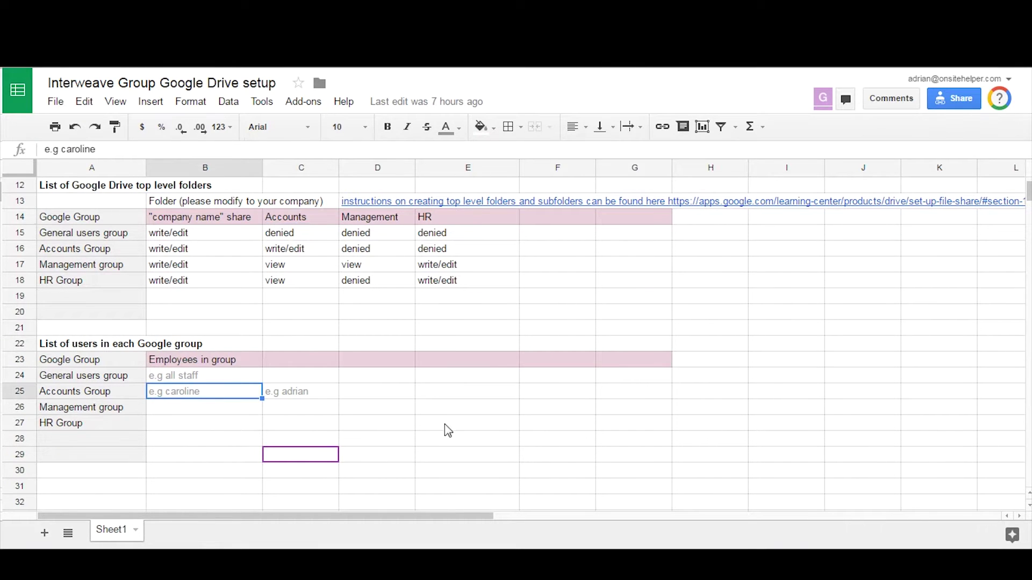
click(285, 401)
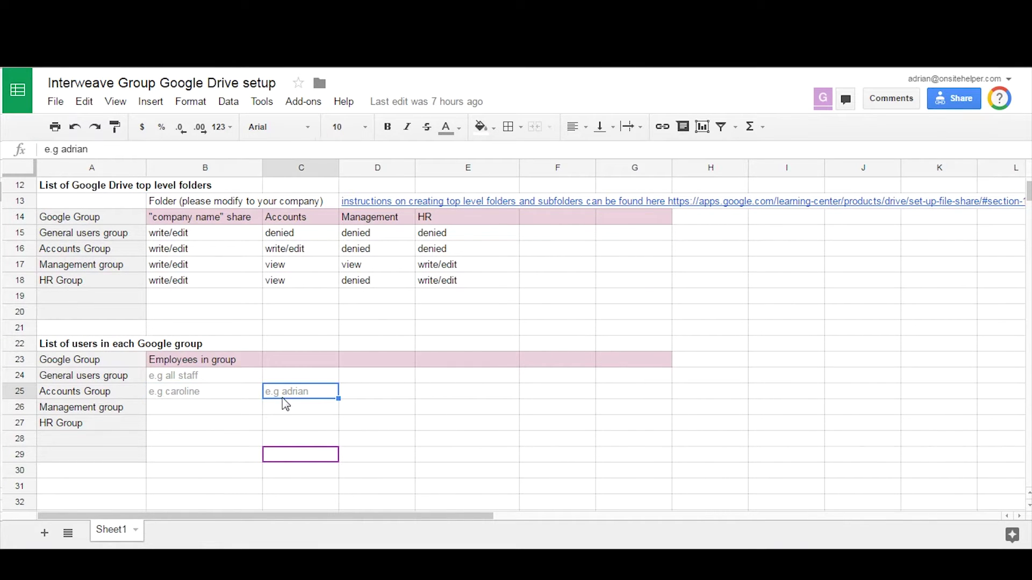
click(118, 396)
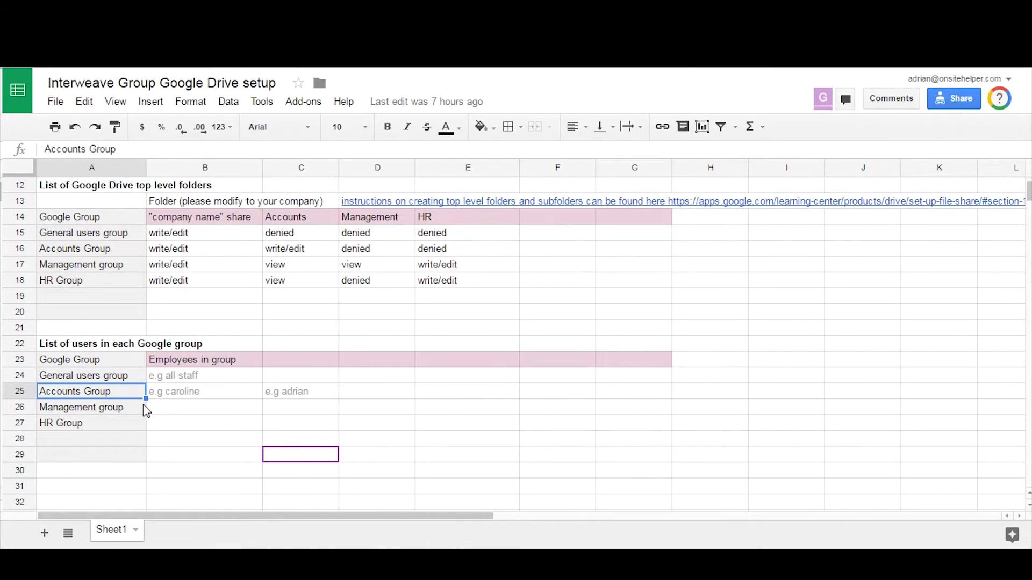
click(174, 378)
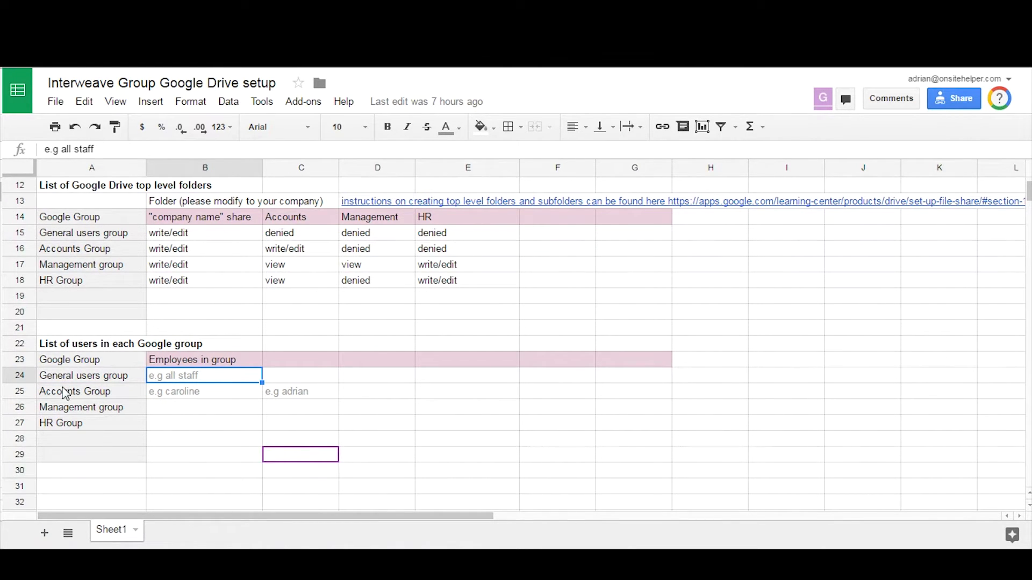
mouse_move(80, 574)
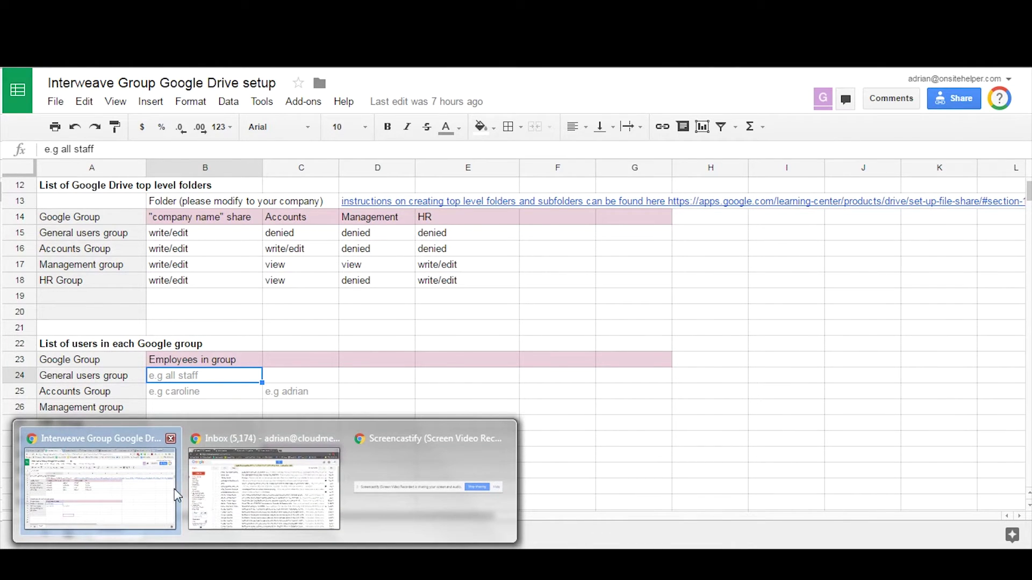
Step: From Gmail's settings, use Manage this domain to reach the Admin console Home page
click(218, 492)
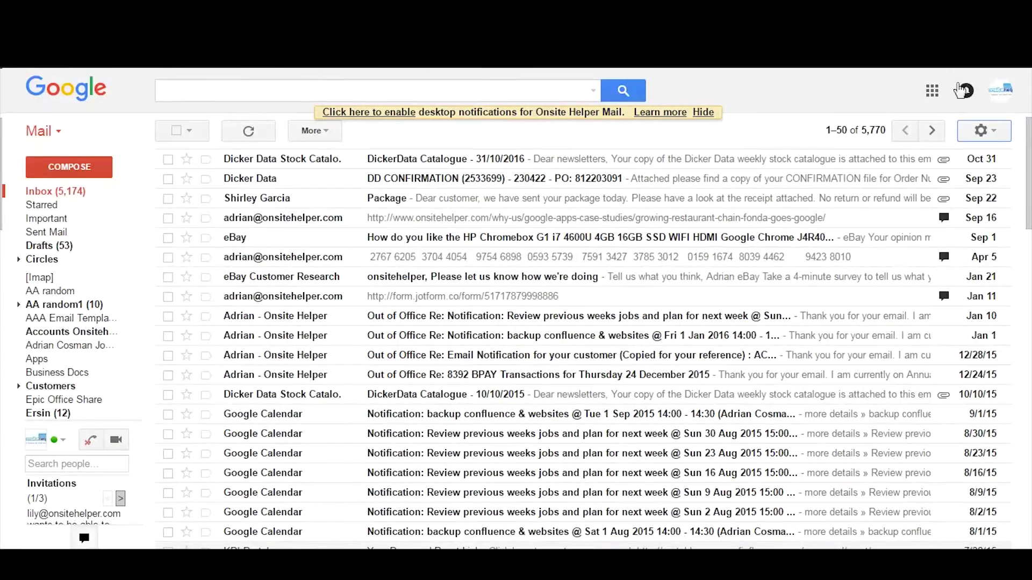
click(1000, 94)
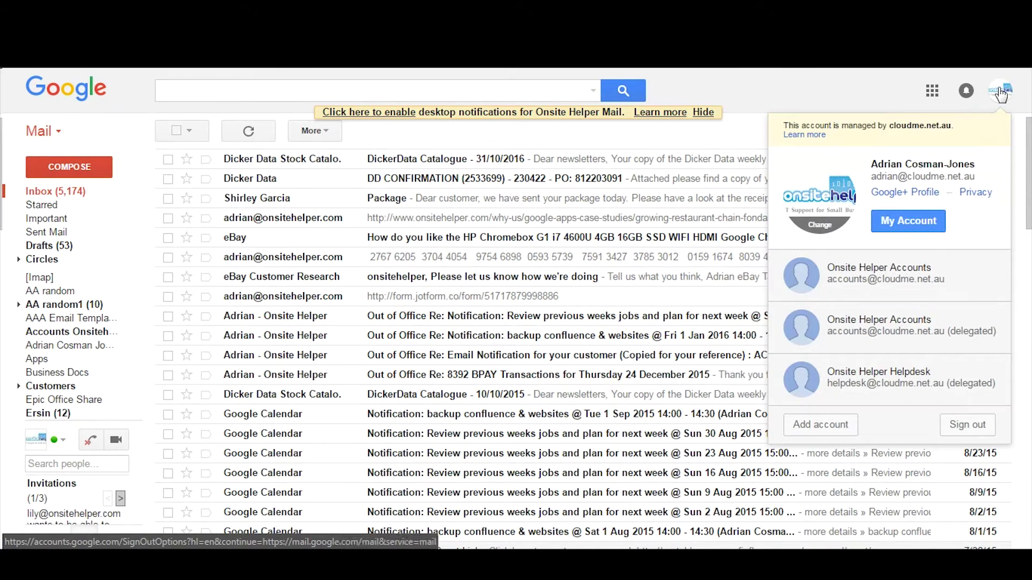
click(997, 101)
click(983, 133)
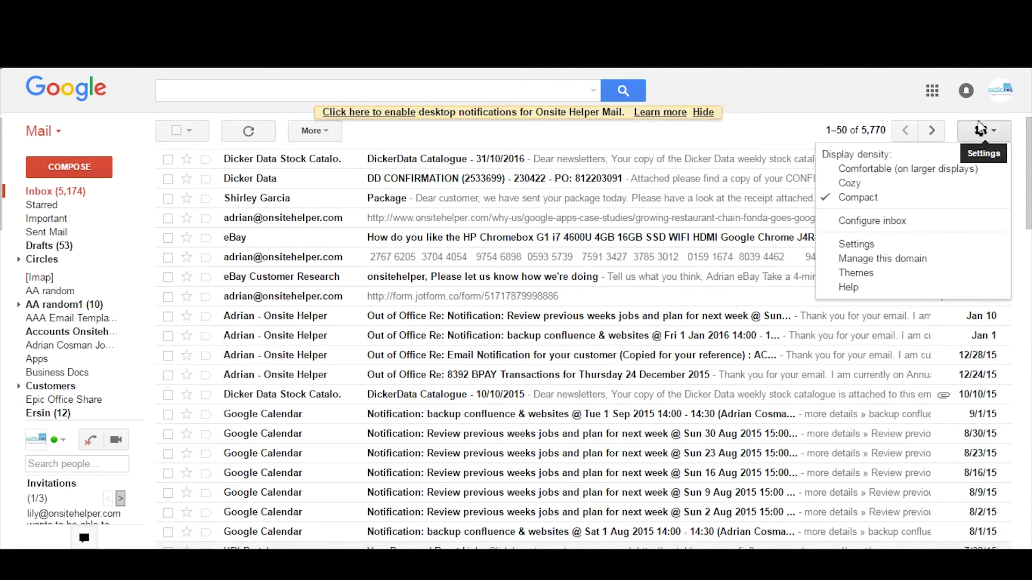
click(941, 260)
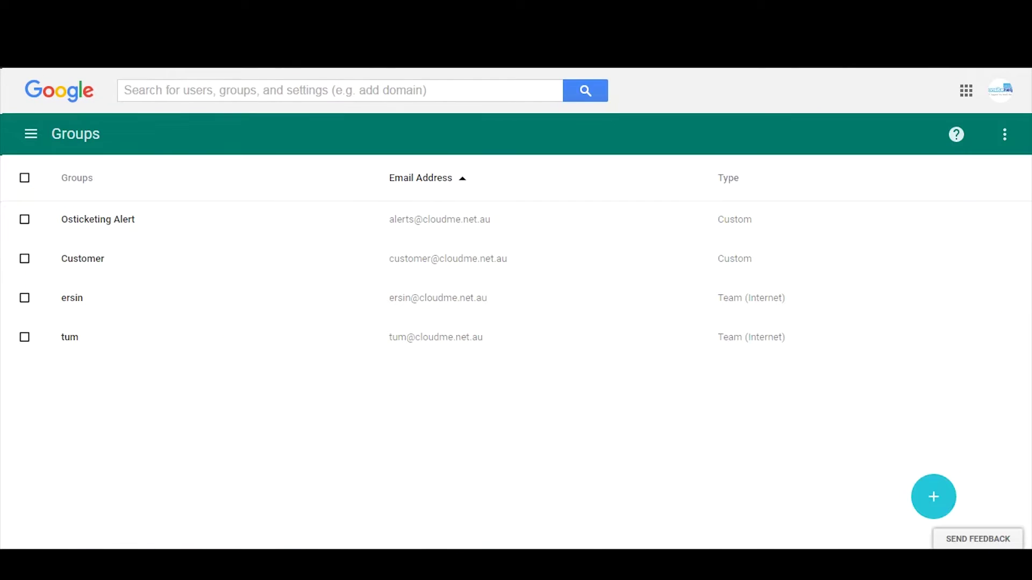
click(30, 134)
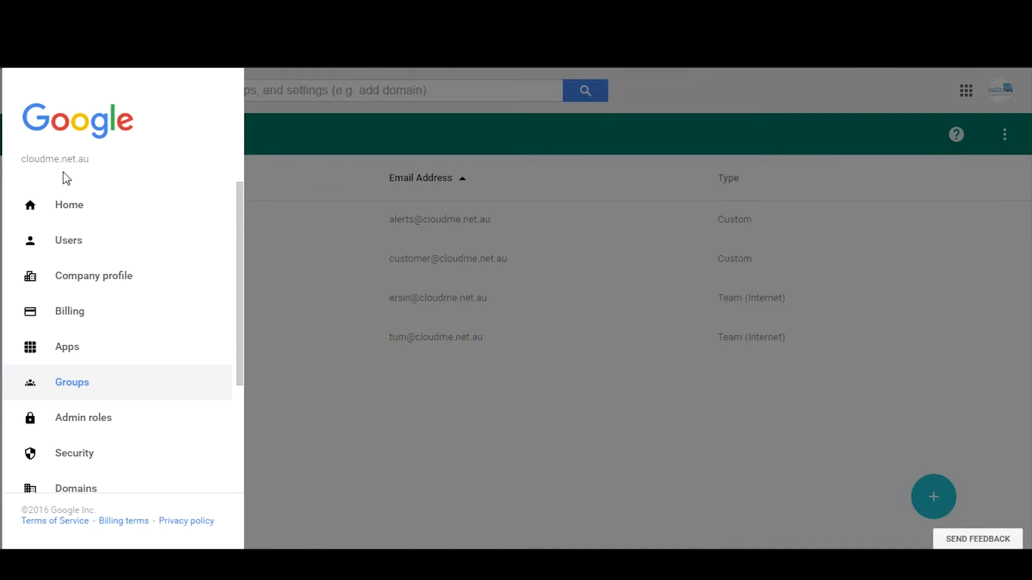
click(67, 204)
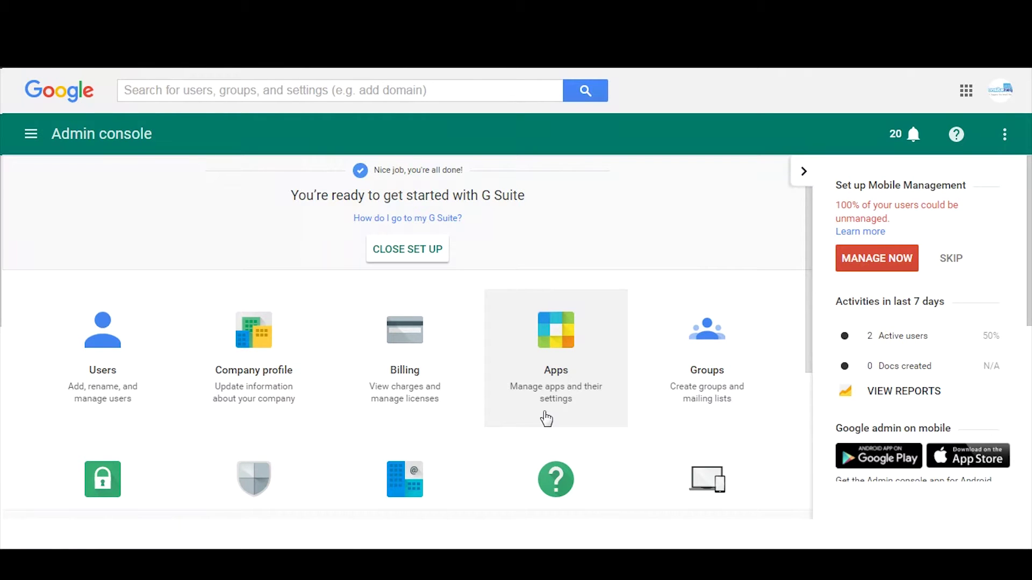
Step: Start a new user named 'googlea drive' with address 'drive', then cancel it
click(104, 368)
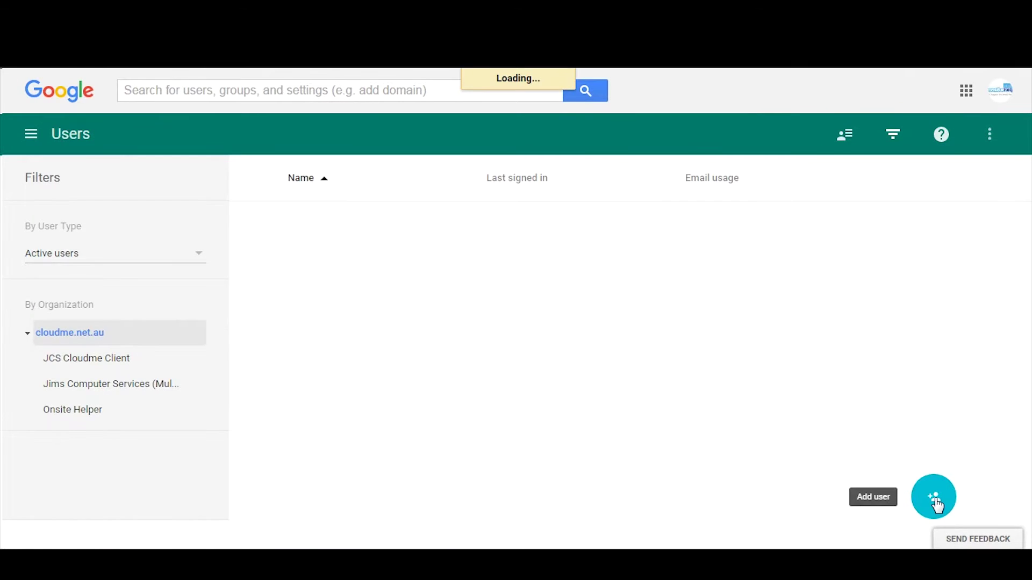
click(936, 505)
click(345, 225)
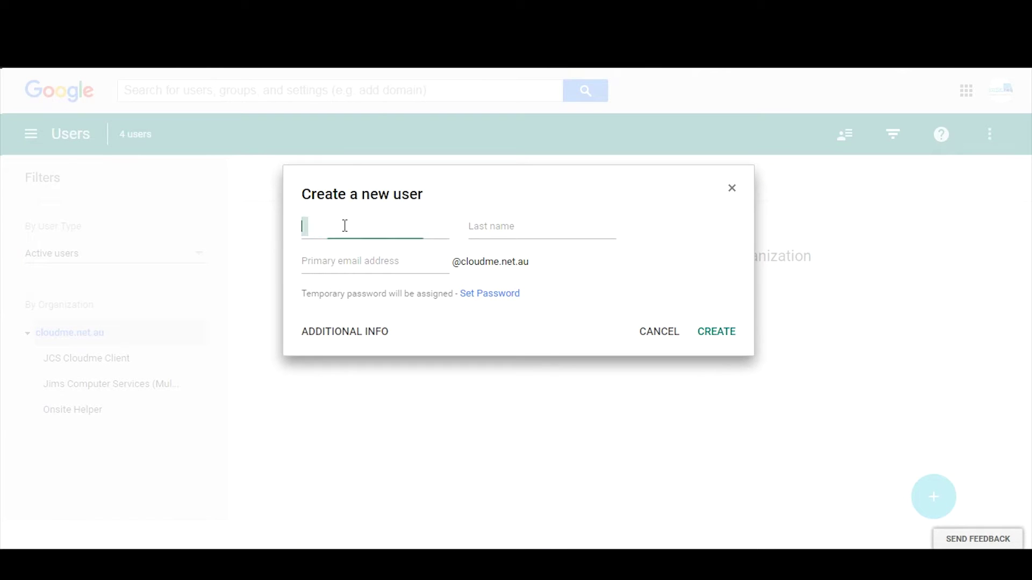
text(google)
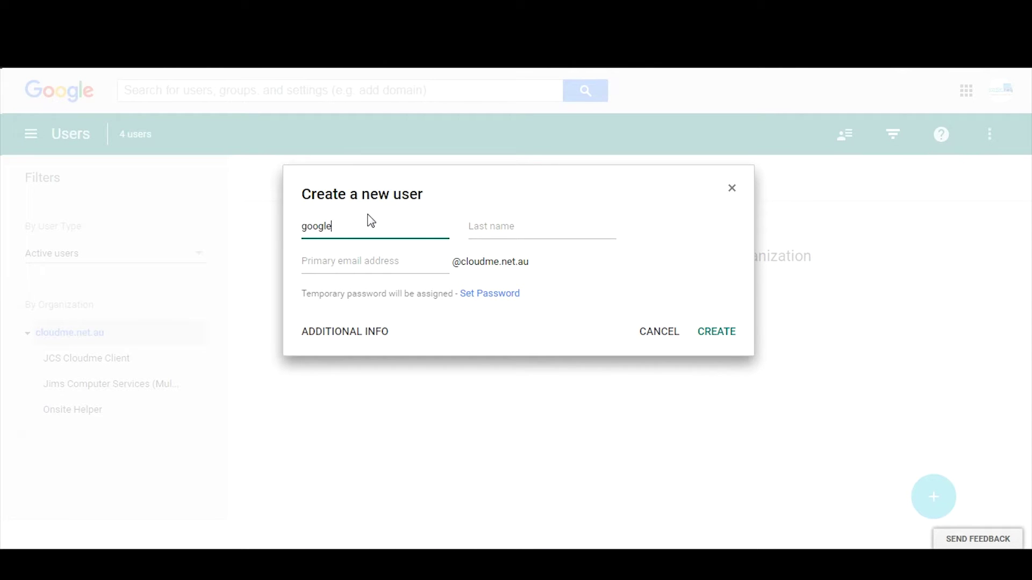
text(ap)
key(BackSpace)
key(BackSpace)
key(Tab)
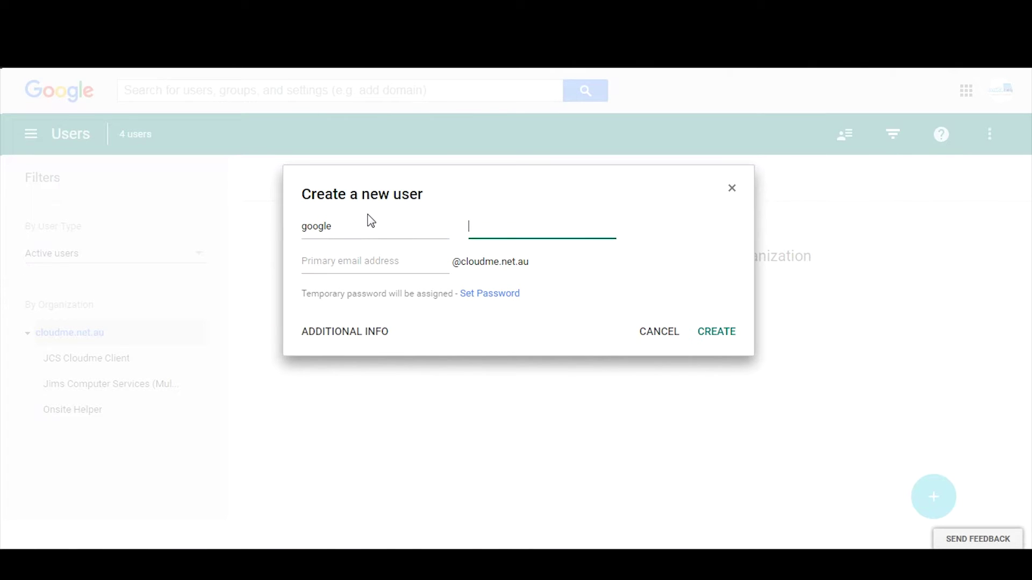
text(drive)
key(Tab)
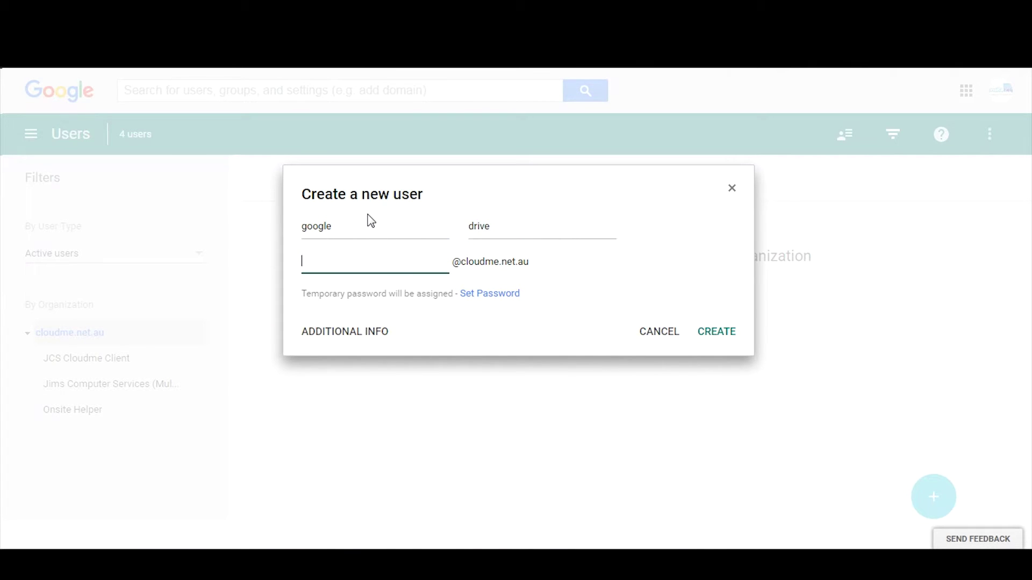
text(drive)
click(661, 336)
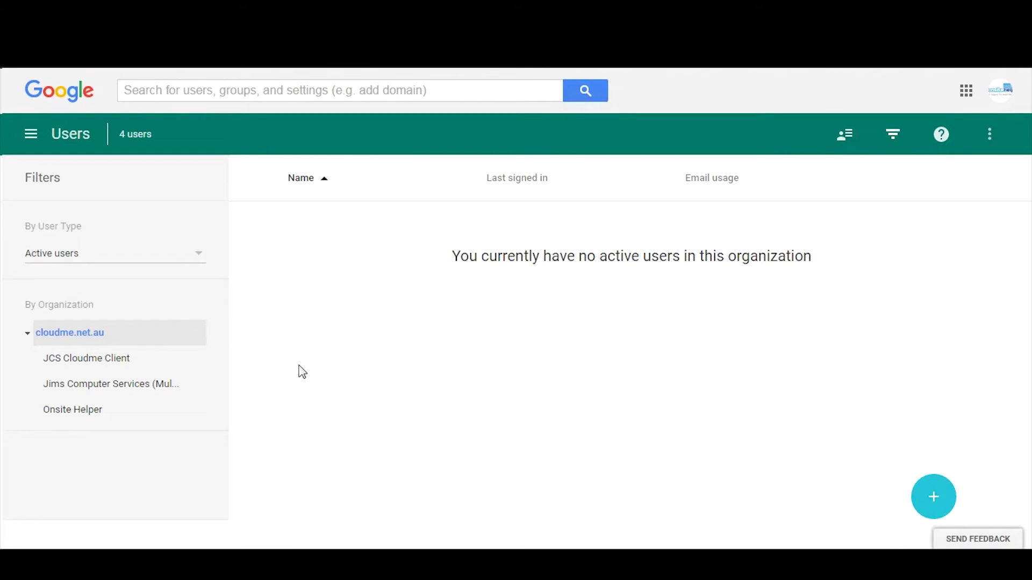
click(45, 133)
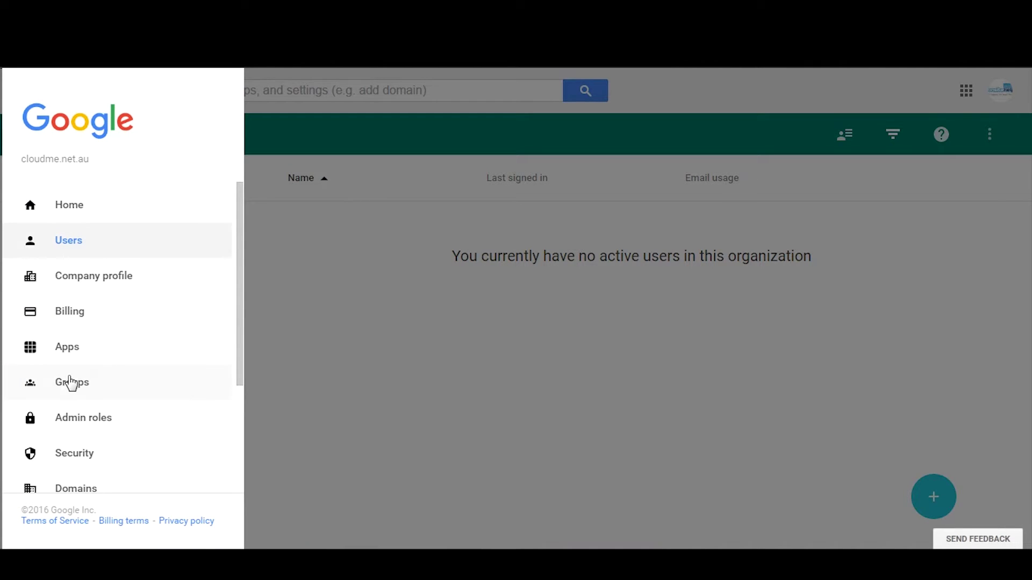
Step: Create the 'accounts group' group with a matching group address, keeping Team access
click(86, 387)
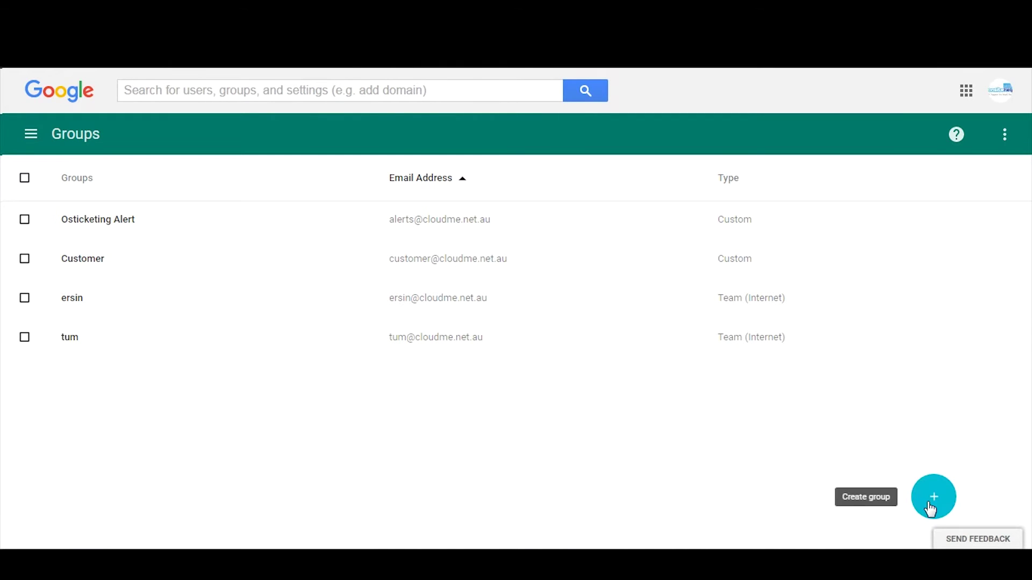
click(930, 505)
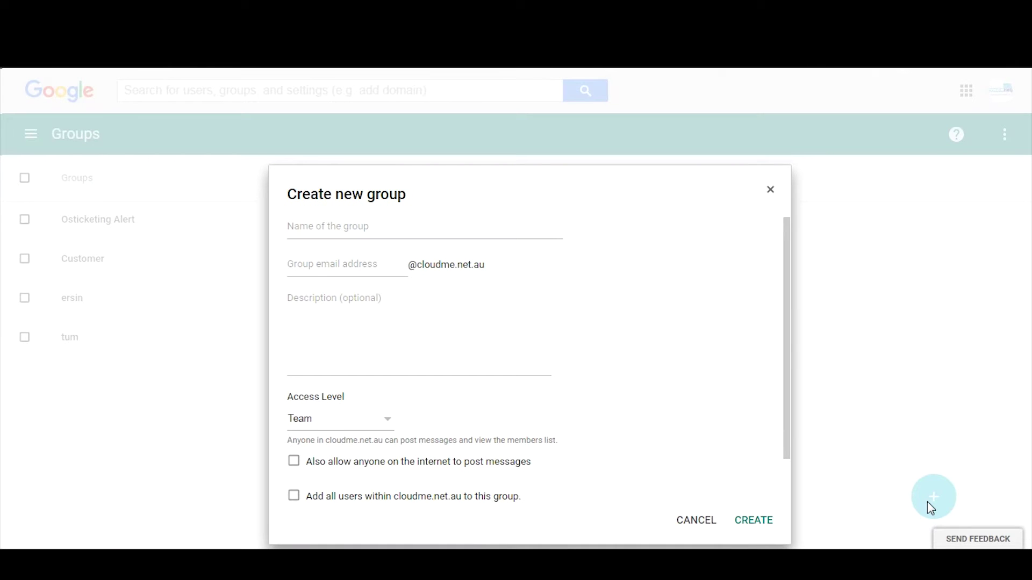
click(352, 227)
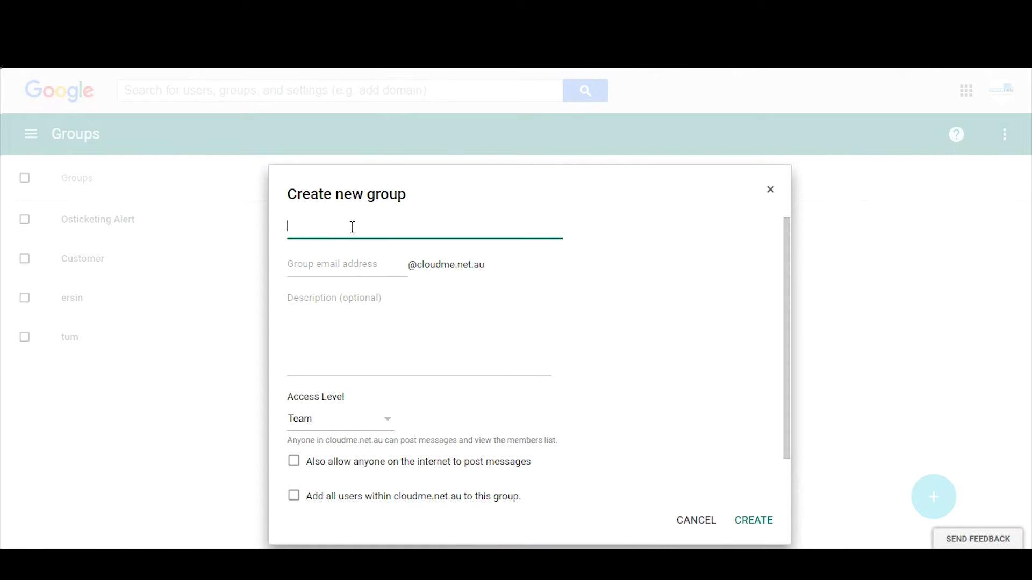
text(accounts group)
key(Tab)
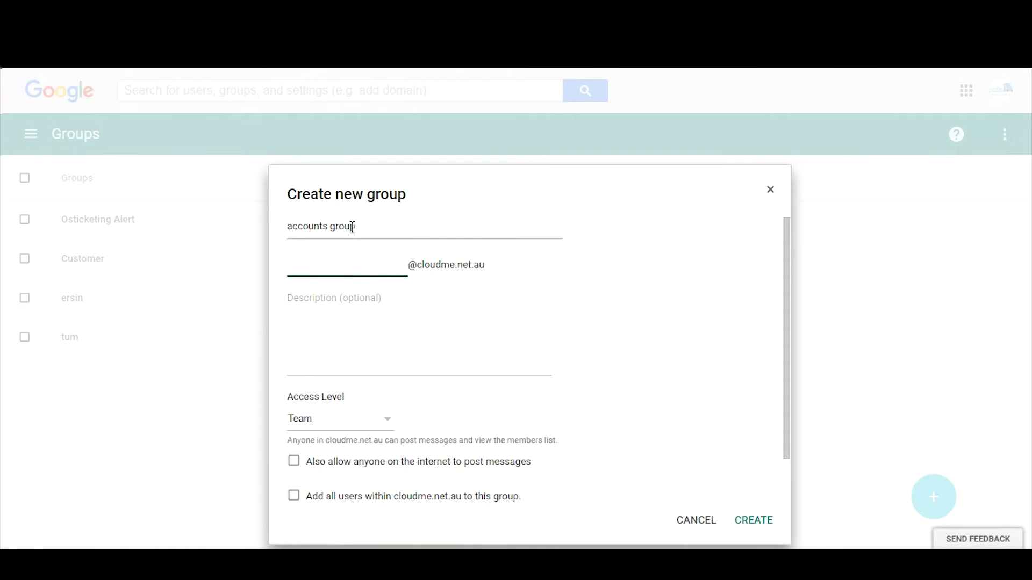
text(accountsgroup)
click(361, 422)
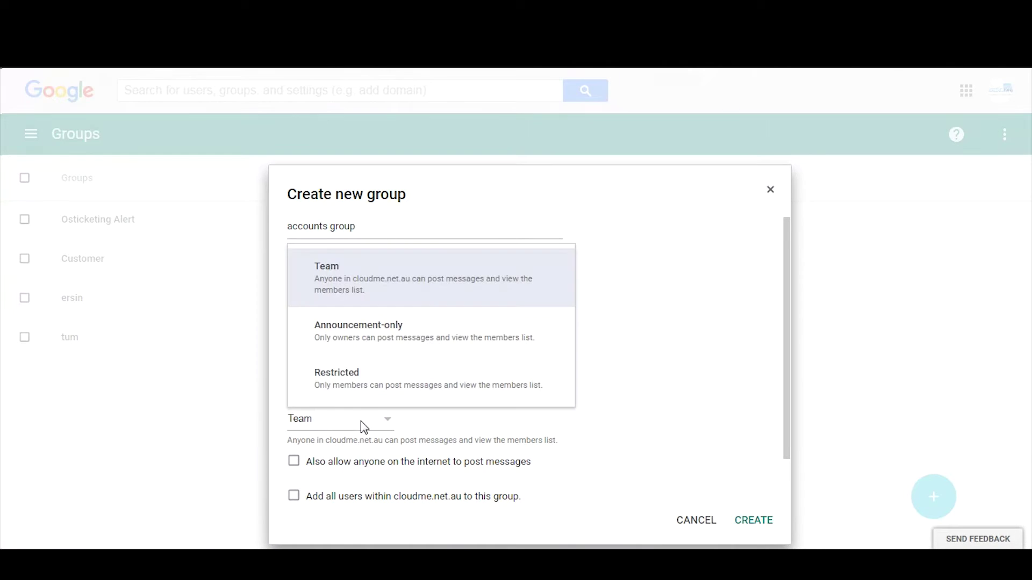
click(624, 422)
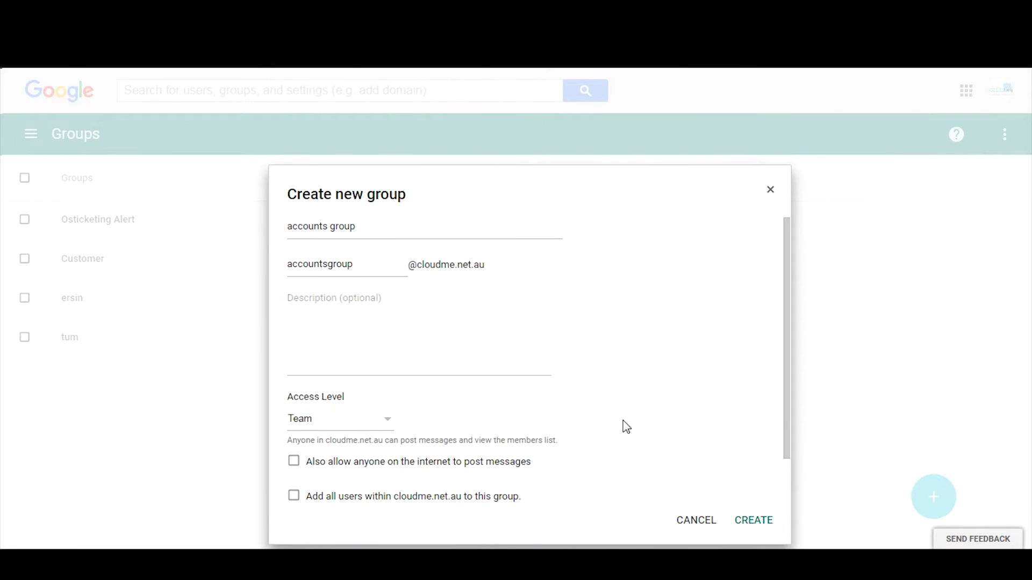
scroll(569, 410, down, 1)
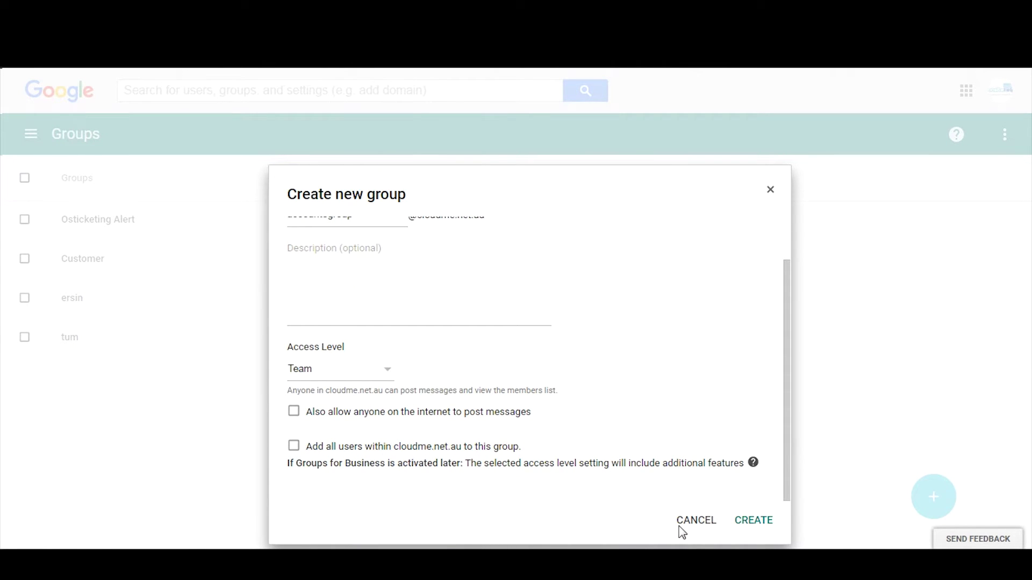
click(757, 524)
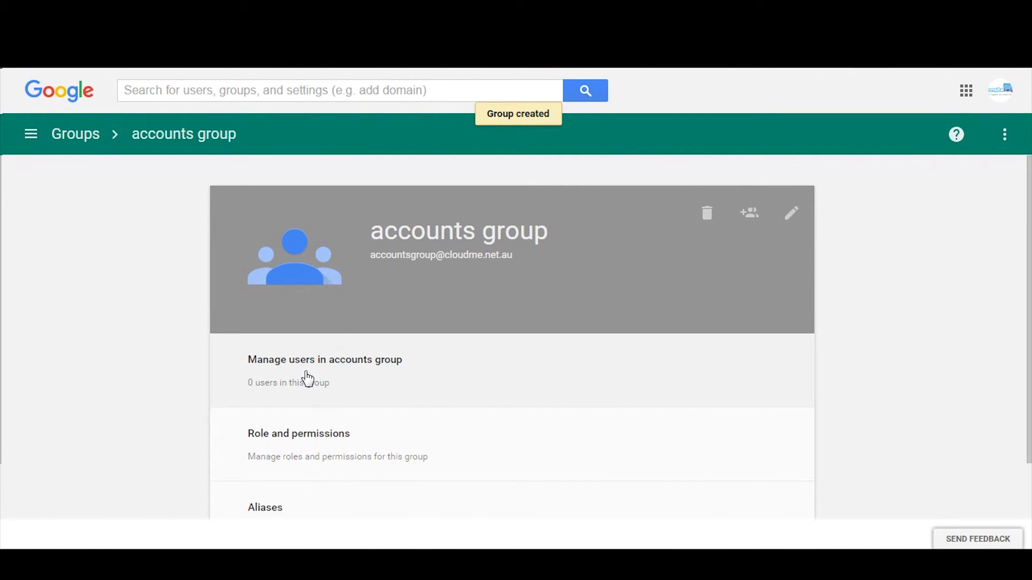
click(307, 379)
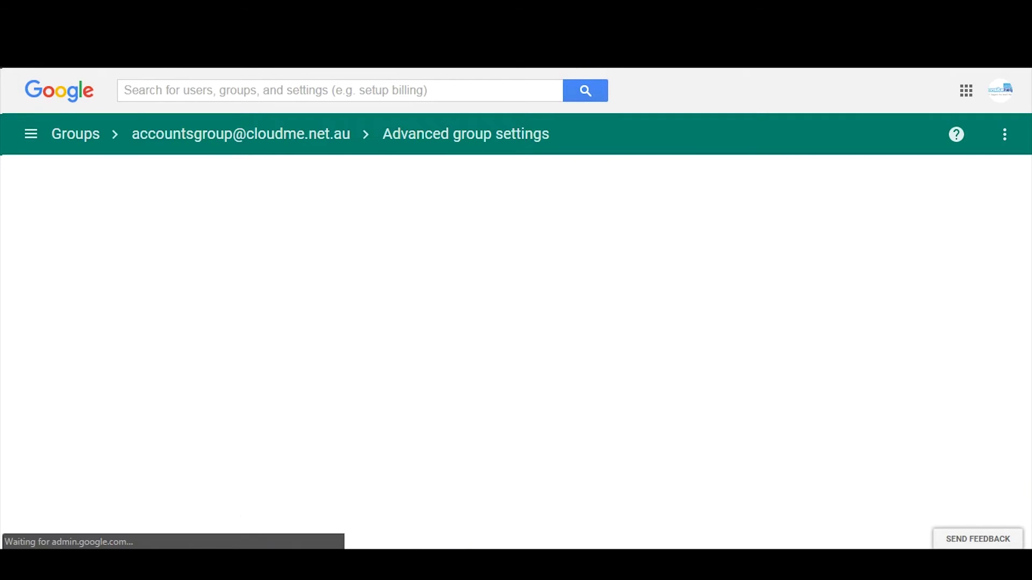
Step: Check the planning spreadsheet for the Accounts Group example member
key(alt+Tab)
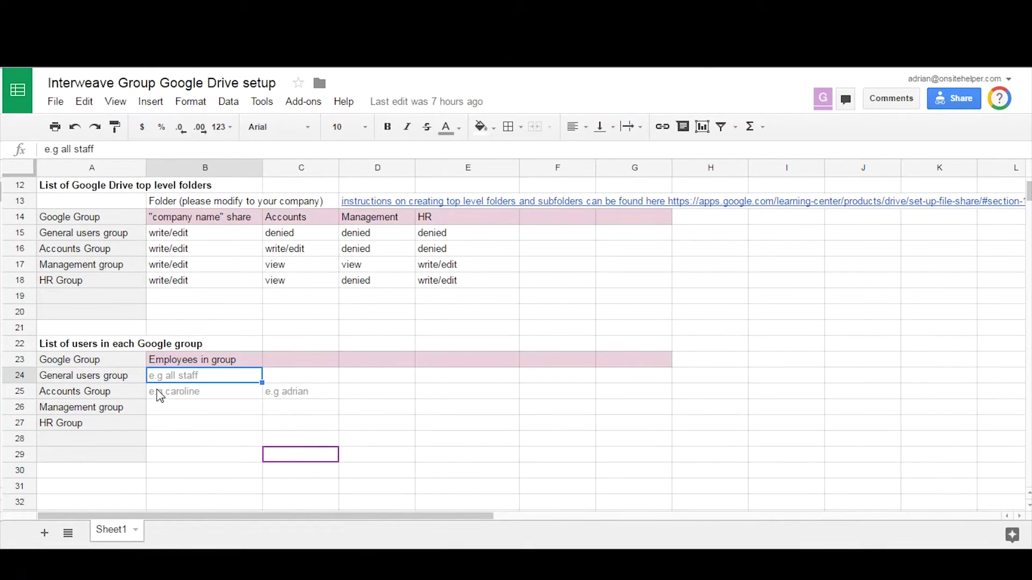
click(282, 395)
mouse_move(242, 562)
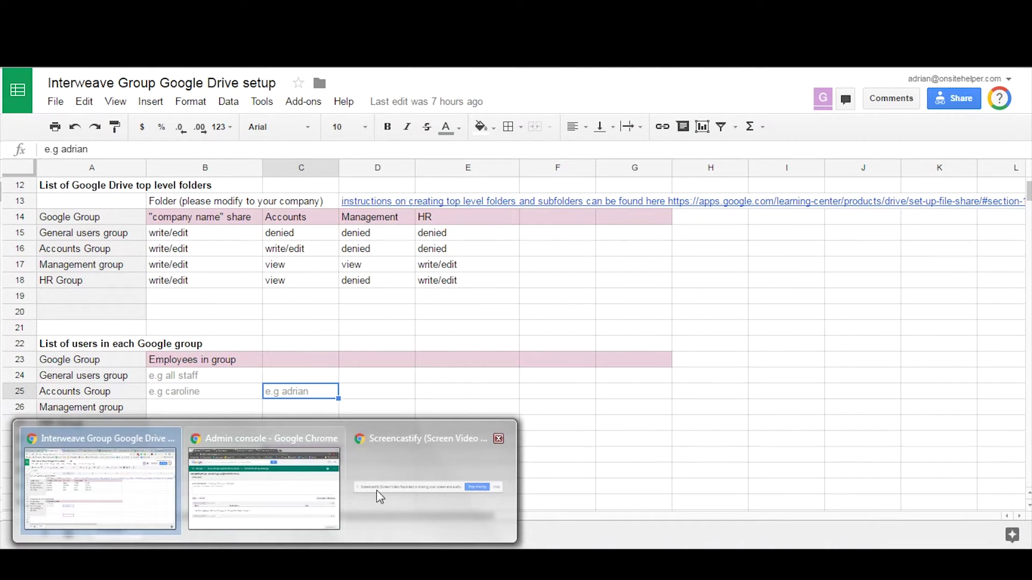
click(82, 500)
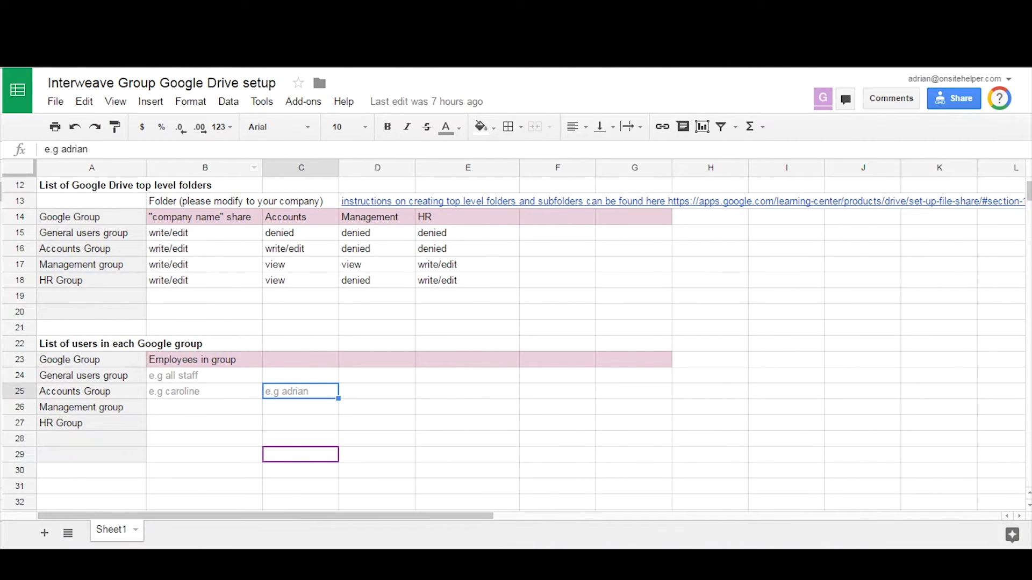
Step: Add a staff user and the shared Onsite Helper Accounts address as accounts group members
mouse_move(242, 561)
click(263, 486)
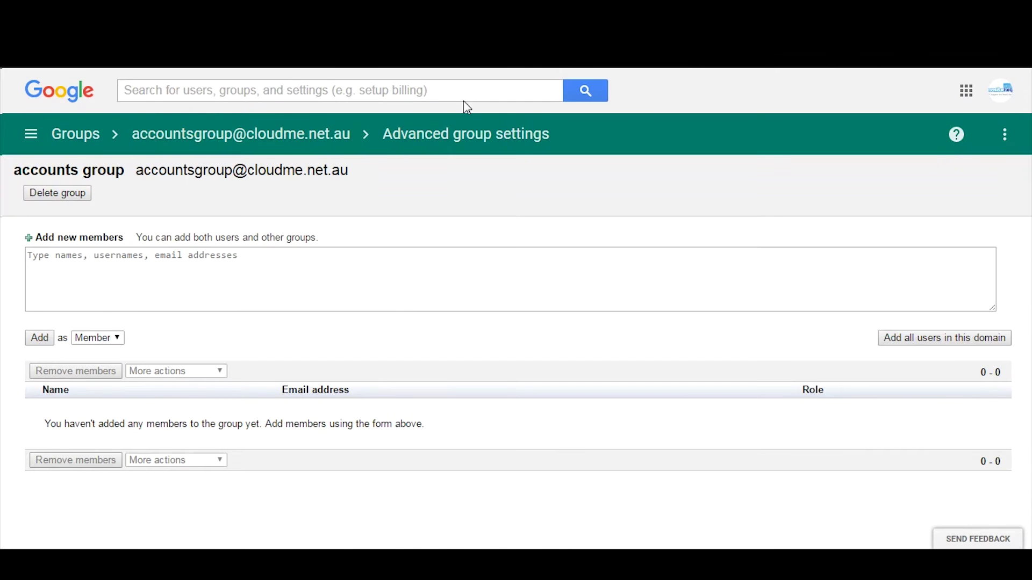
click(200, 263)
text(adrian)
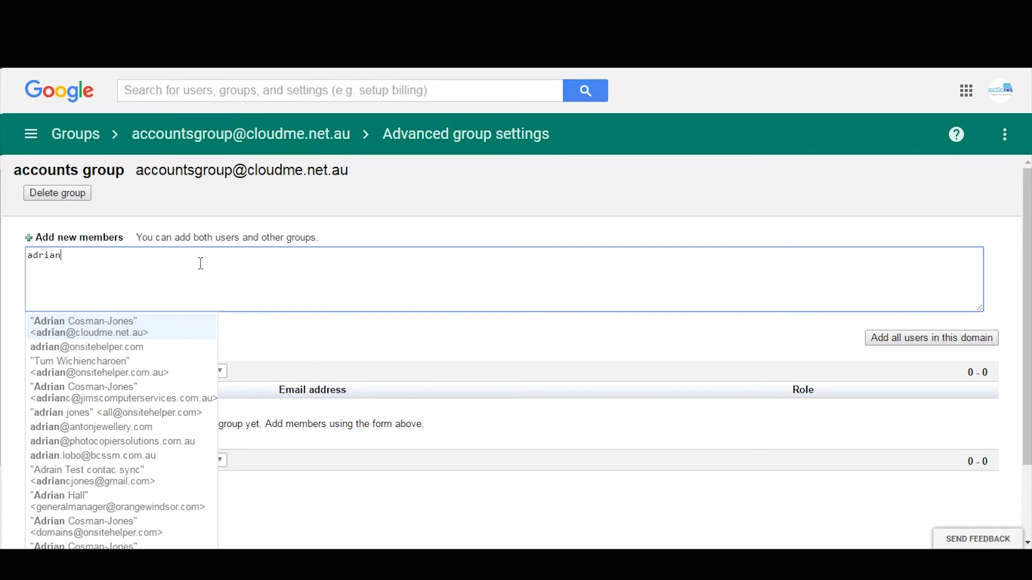
click(107, 327)
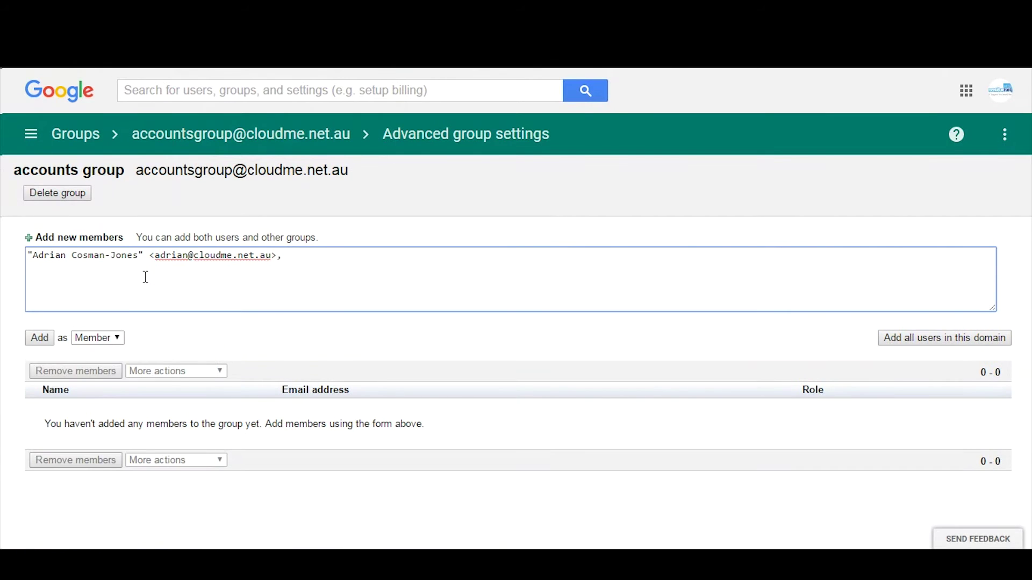
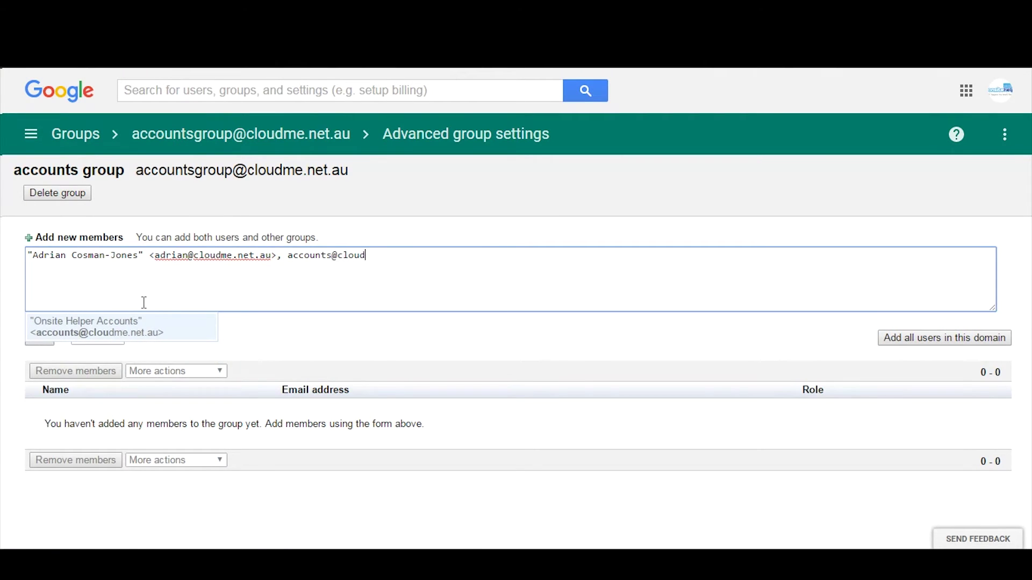
click(143, 329)
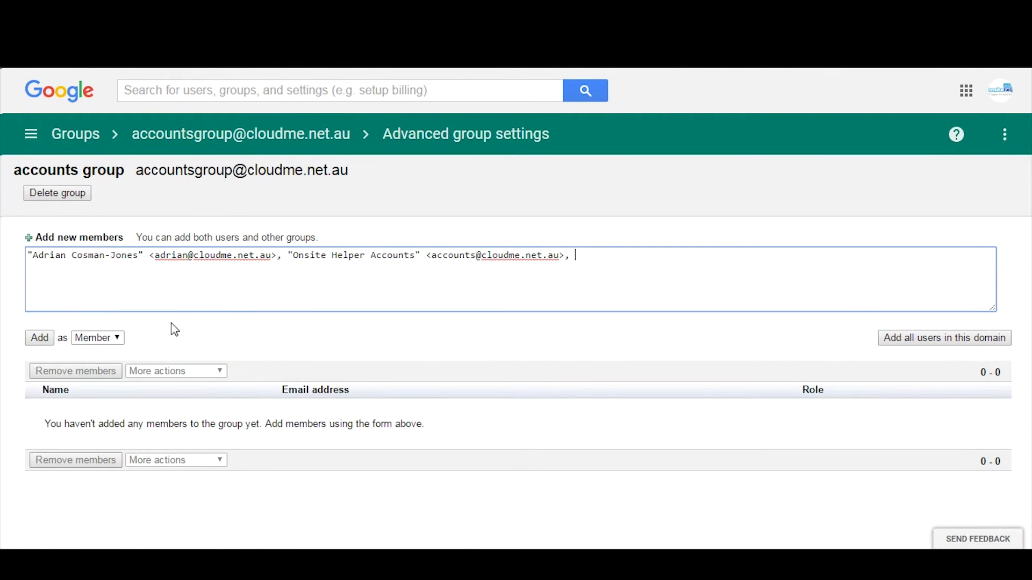
click(39, 338)
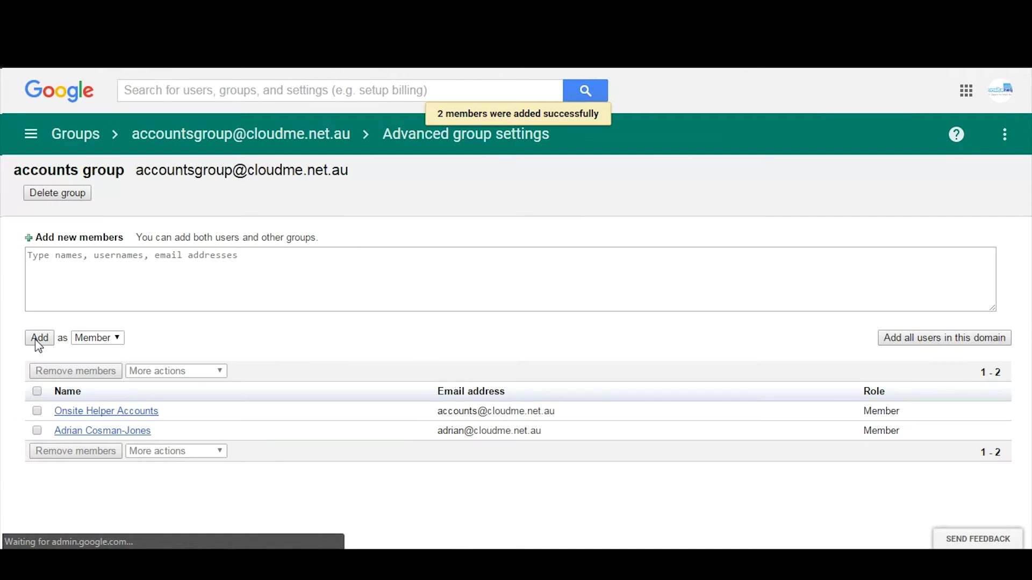
click(37, 411)
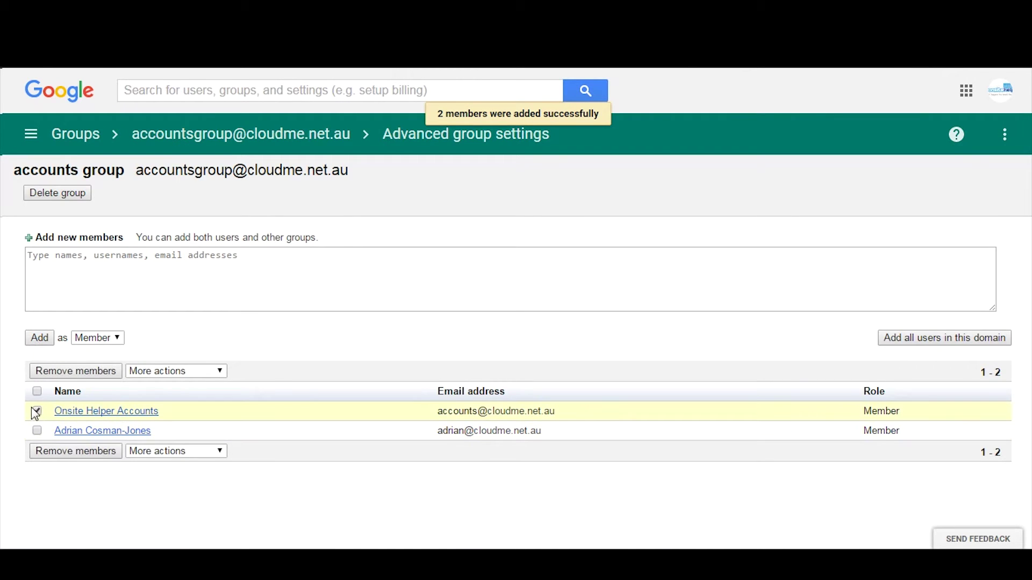
click(36, 411)
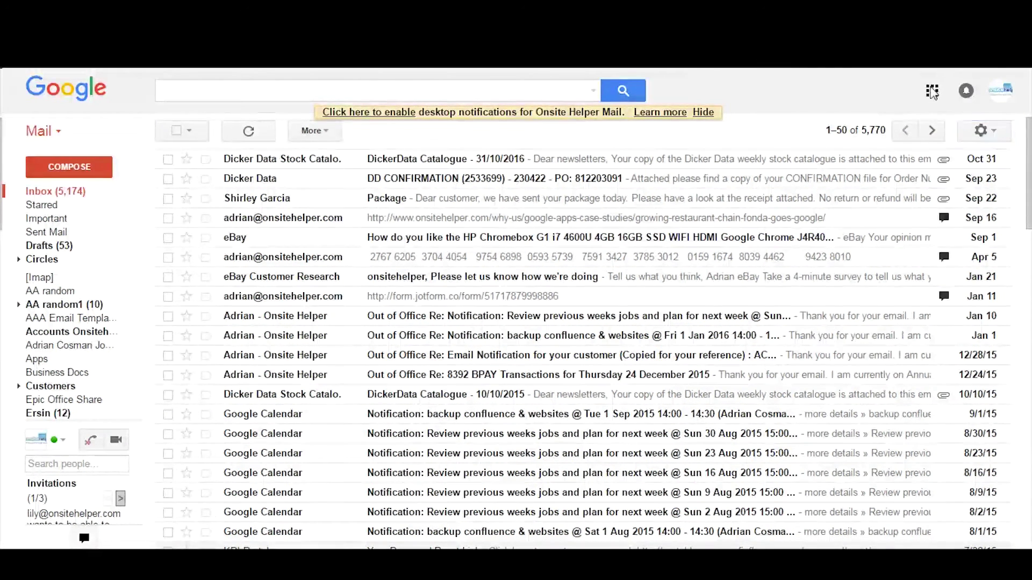
Step: Open Drive and go to My Drive > Onsite Helper
click(931, 90)
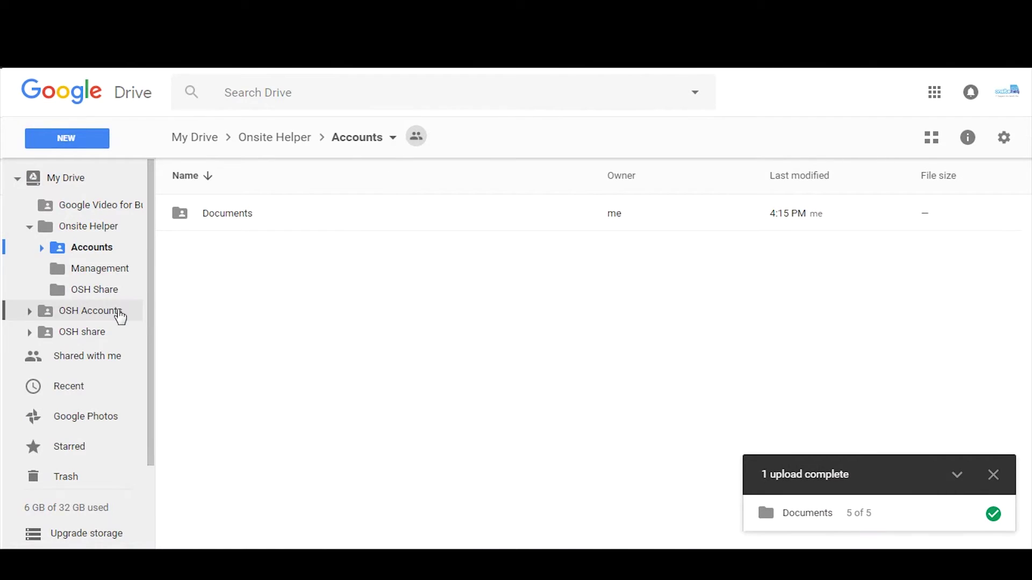
click(57, 178)
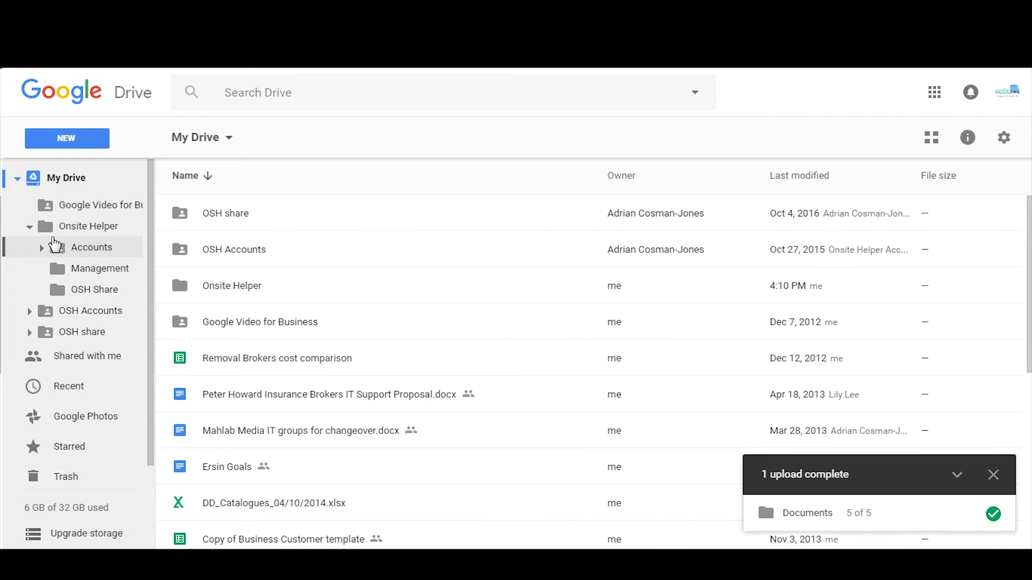
click(81, 228)
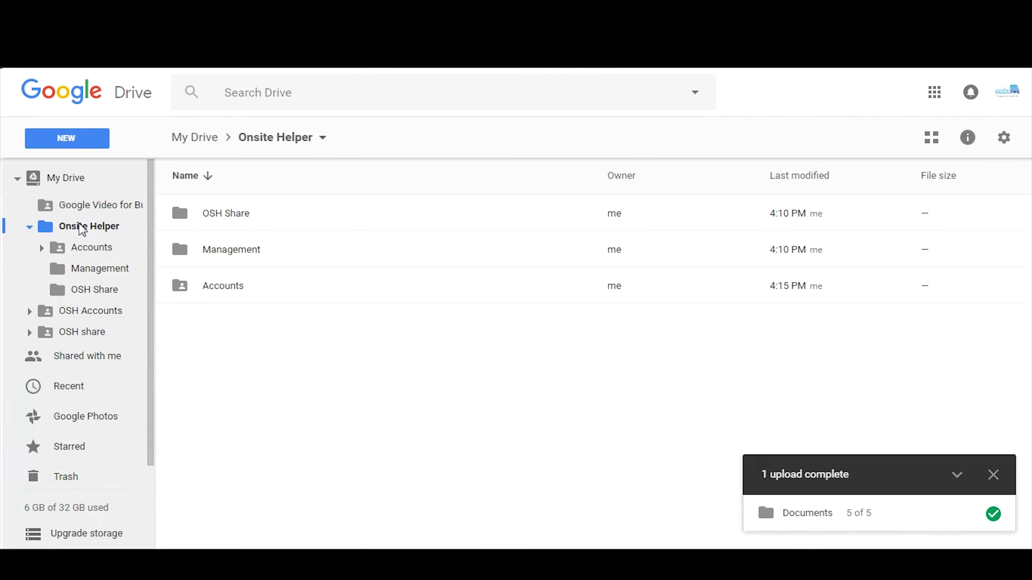
Step: Create a 'business name' folder and drag it to the top level of My Drive
click(73, 139)
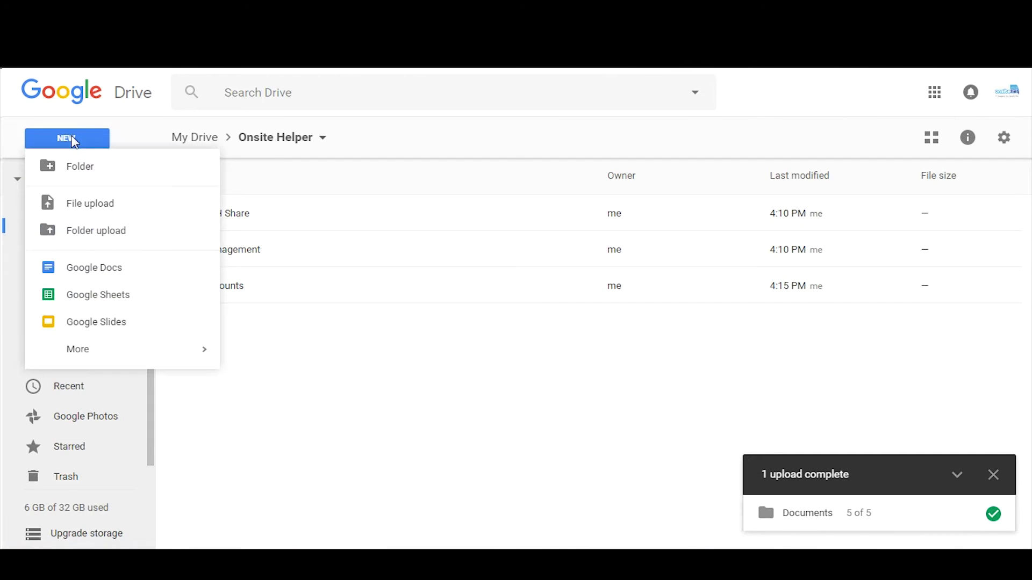
click(81, 168)
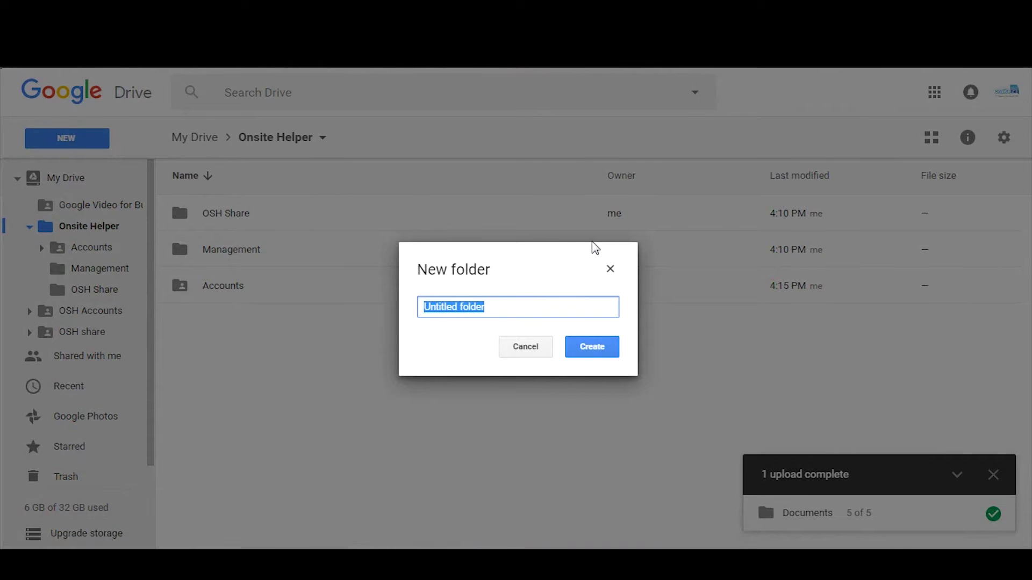
text(buisn)
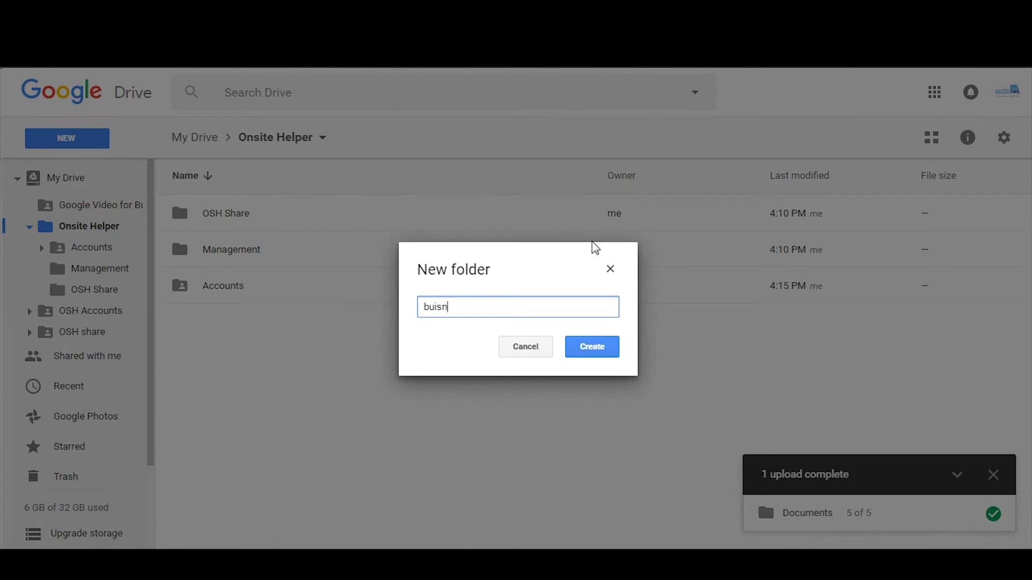
text(en nan)
key(BackSpace)
key(BackSpace)
key(BackSpace)
key(BackSpace)
key(BackSpace)
text(ess name)
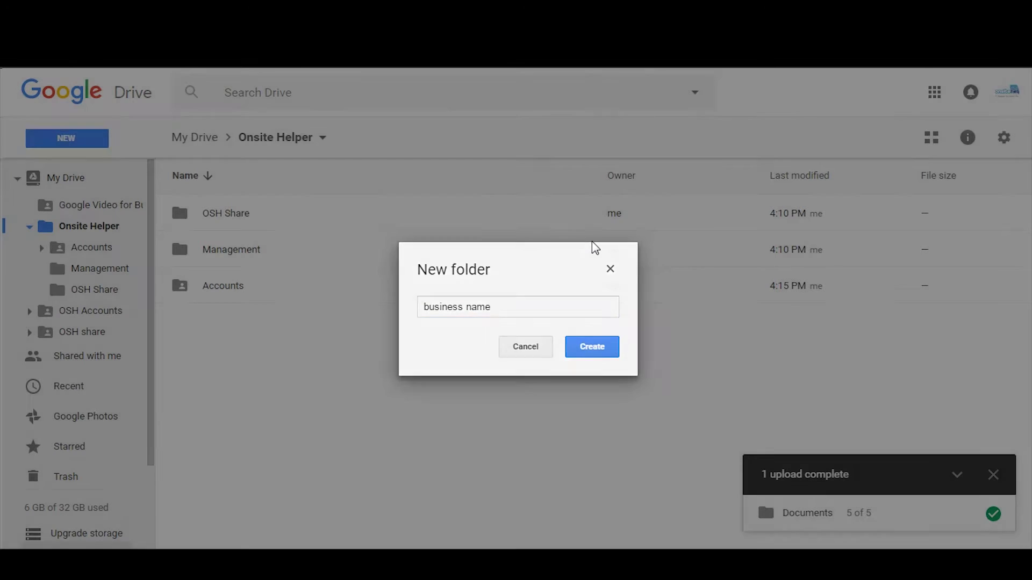
key(Return)
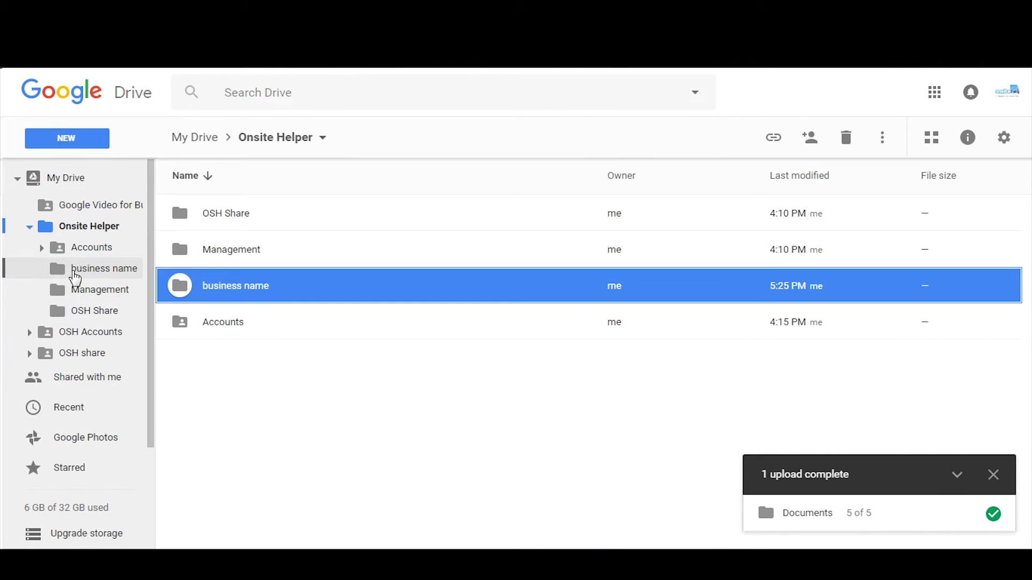
click(74, 274)
drag(70, 272, 38, 180)
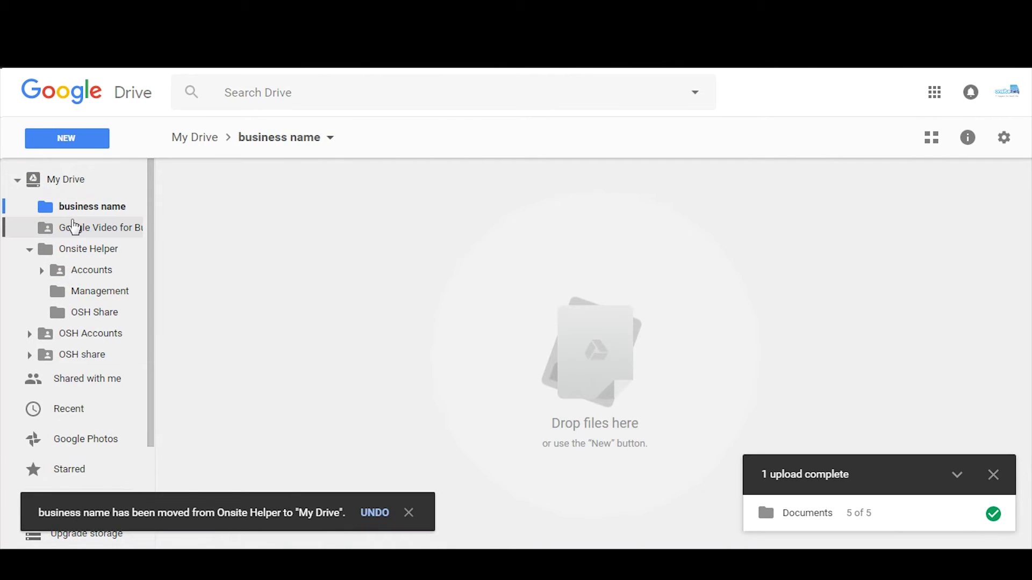
Step: Navigate to Onsite Helper > Accounts and choose Share from its context menu
click(70, 249)
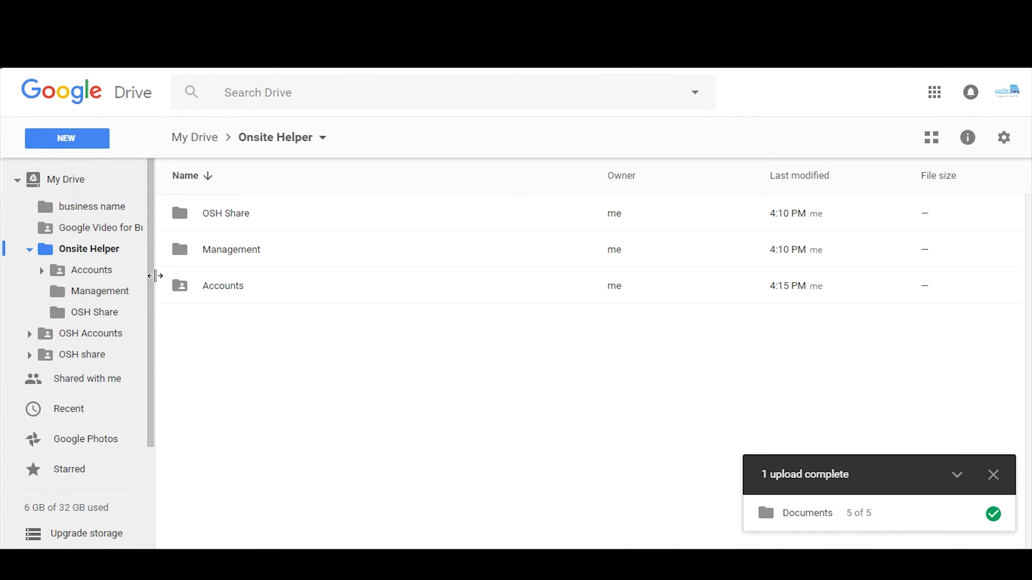
click(86, 275)
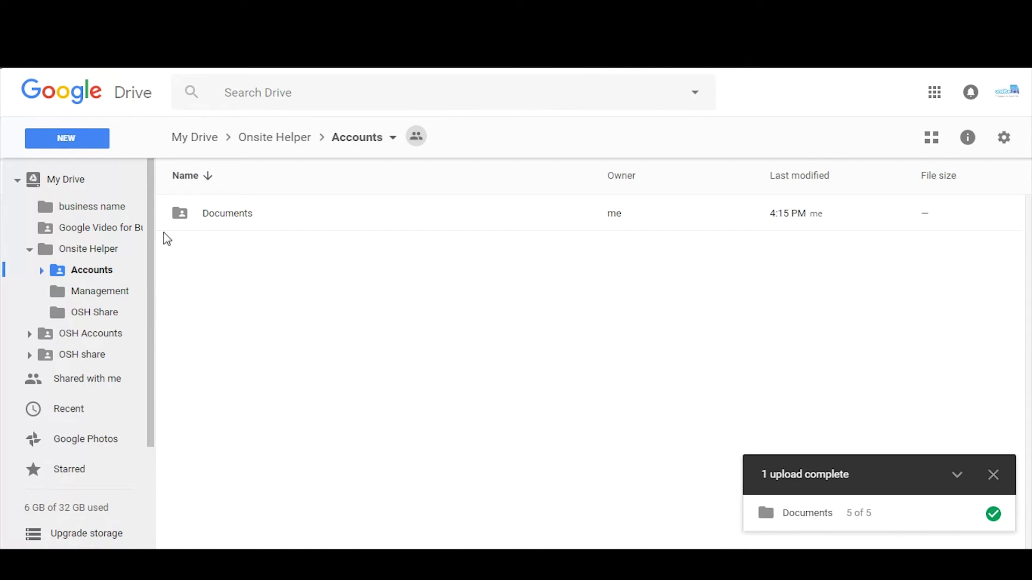
right_click(48, 272)
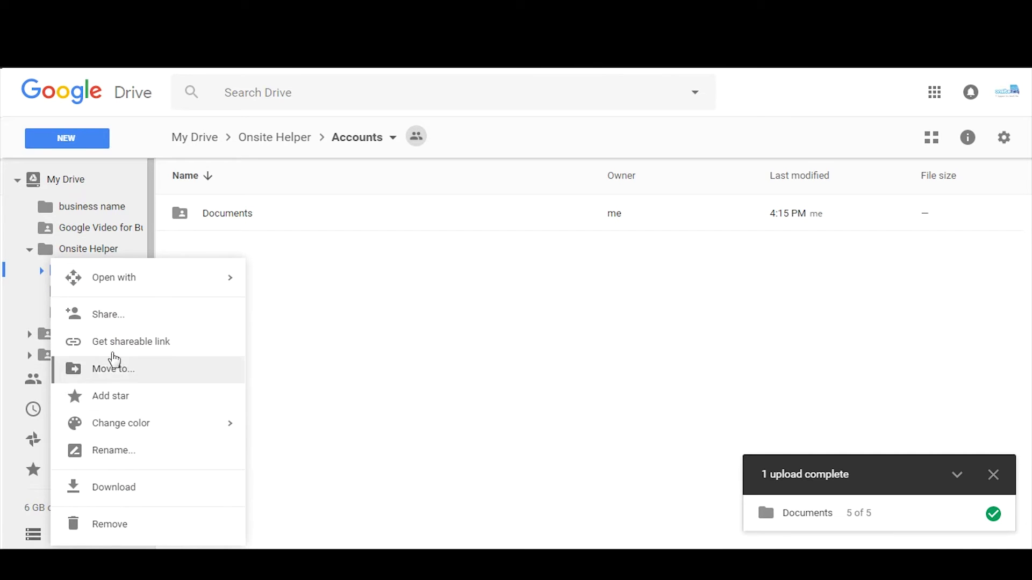
click(108, 315)
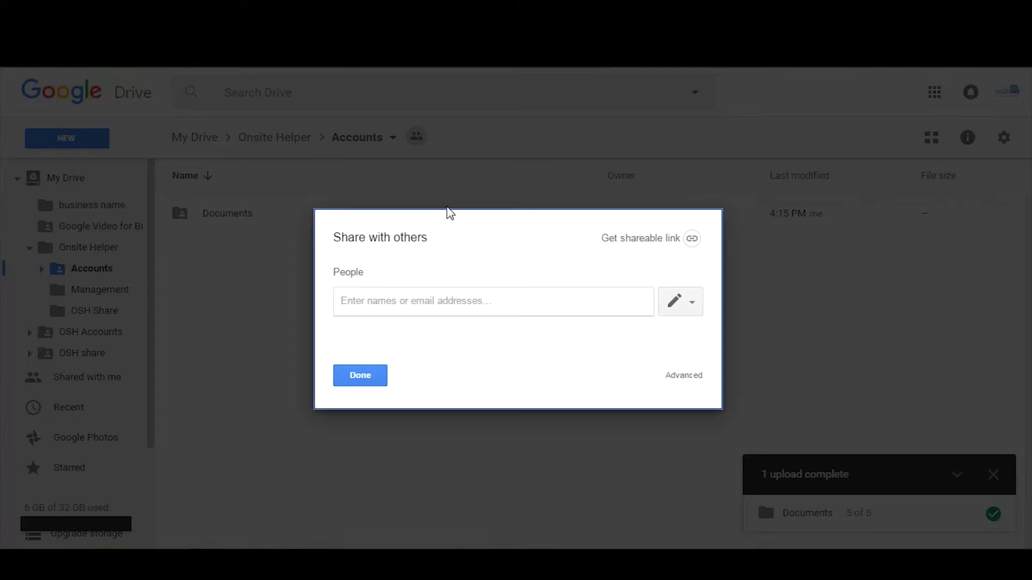
Step: Type the accounts group's email address in the People field and confirm it
click(391, 299)
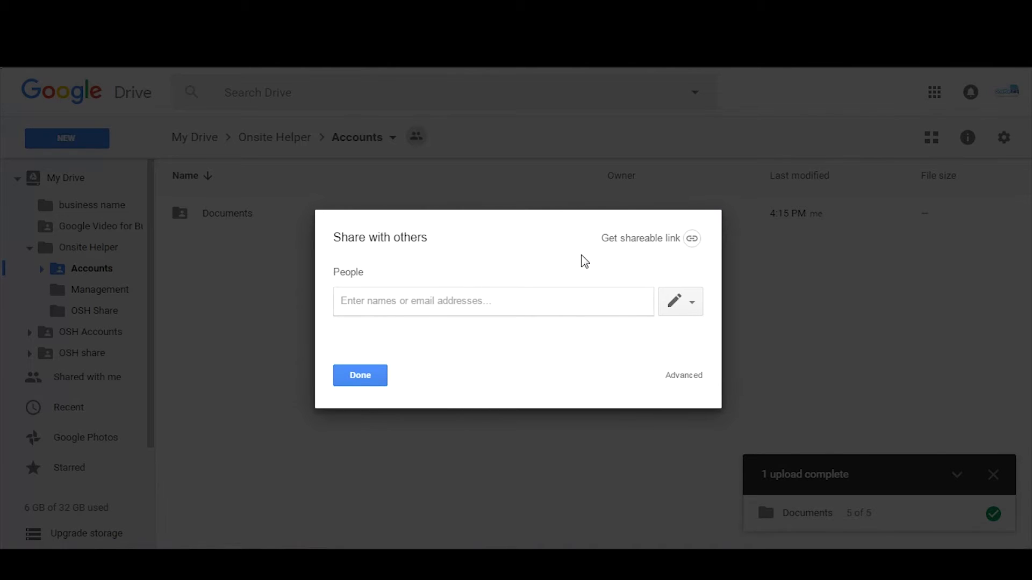
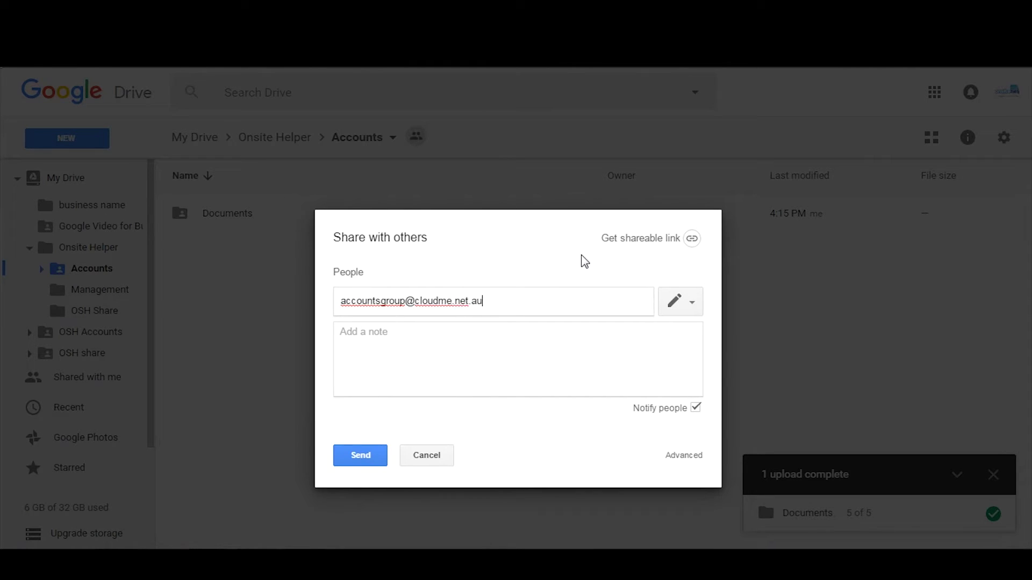
key(Return)
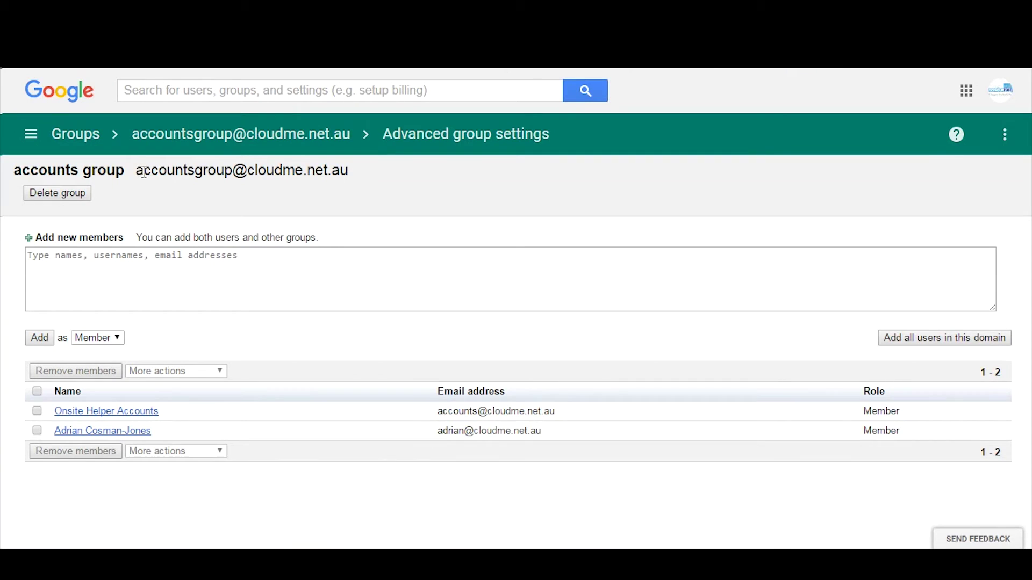
Step: Copy the accounts group's full email address from Admin console and return to Drive's Share dialog
drag(141, 170, 350, 171)
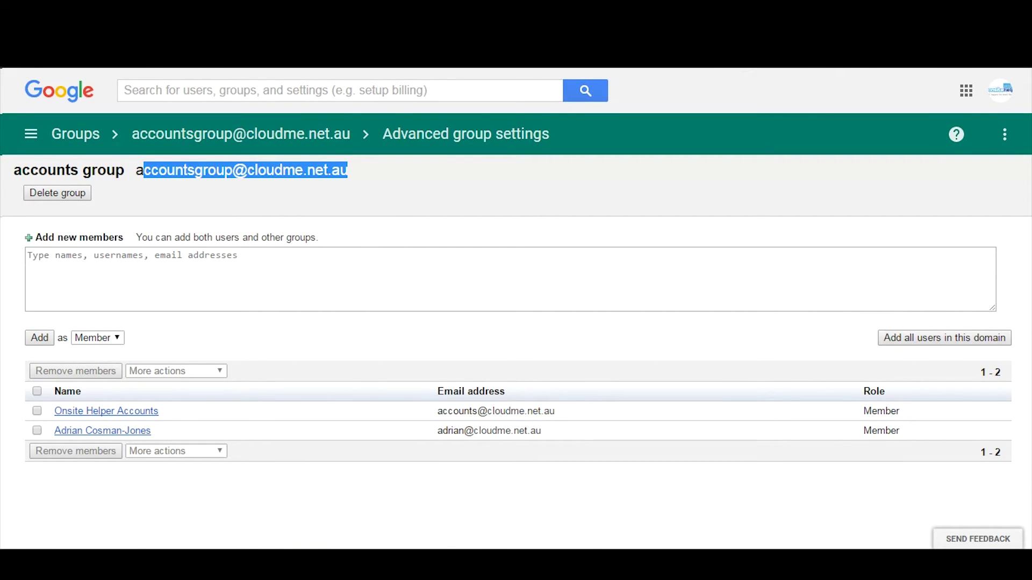
click(264, 564)
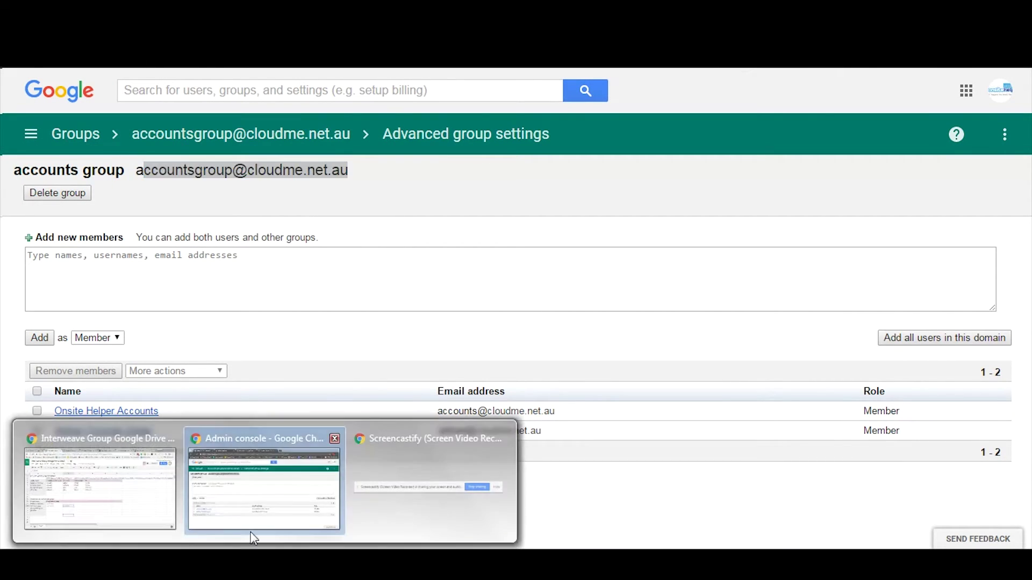
click(240, 493)
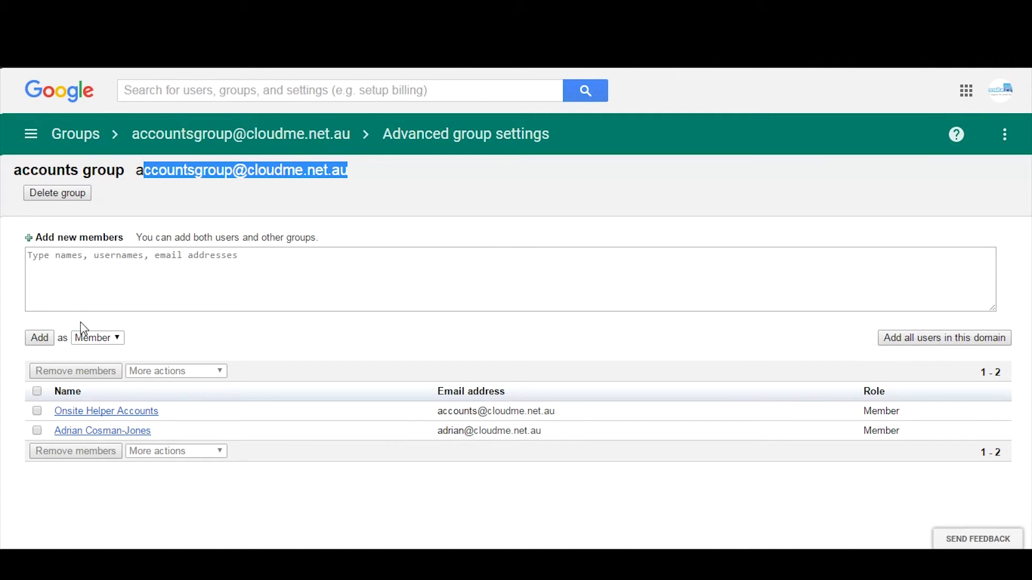
click(61, 292)
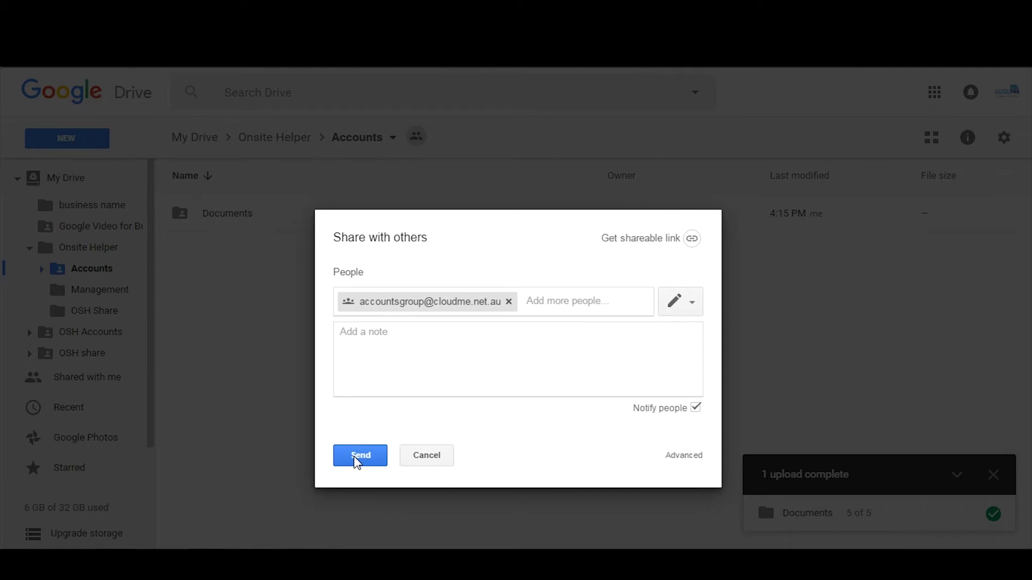
Step: Send the Accounts folder share to the accounts group, then open File Explorer
click(356, 461)
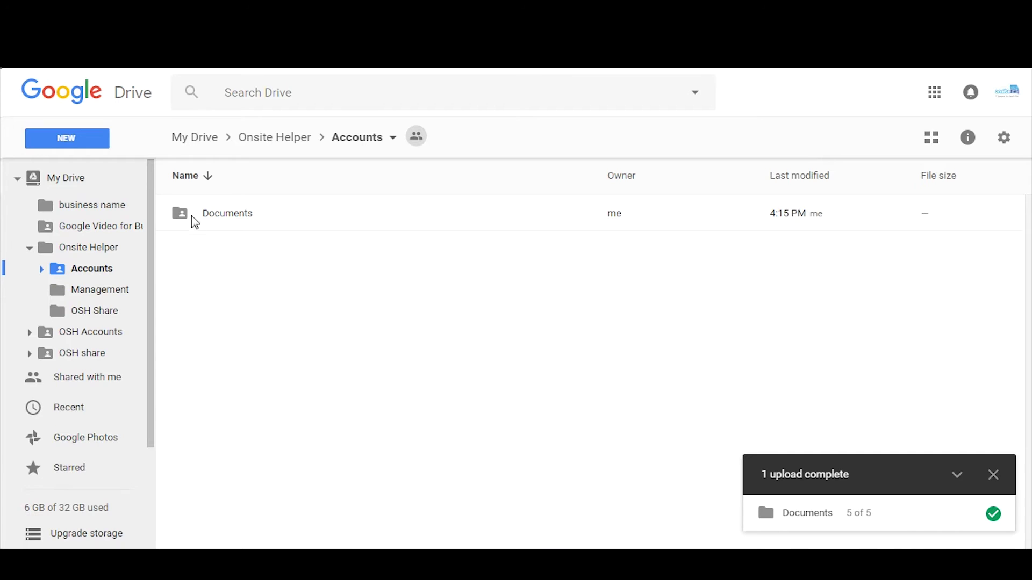
key(super+e)
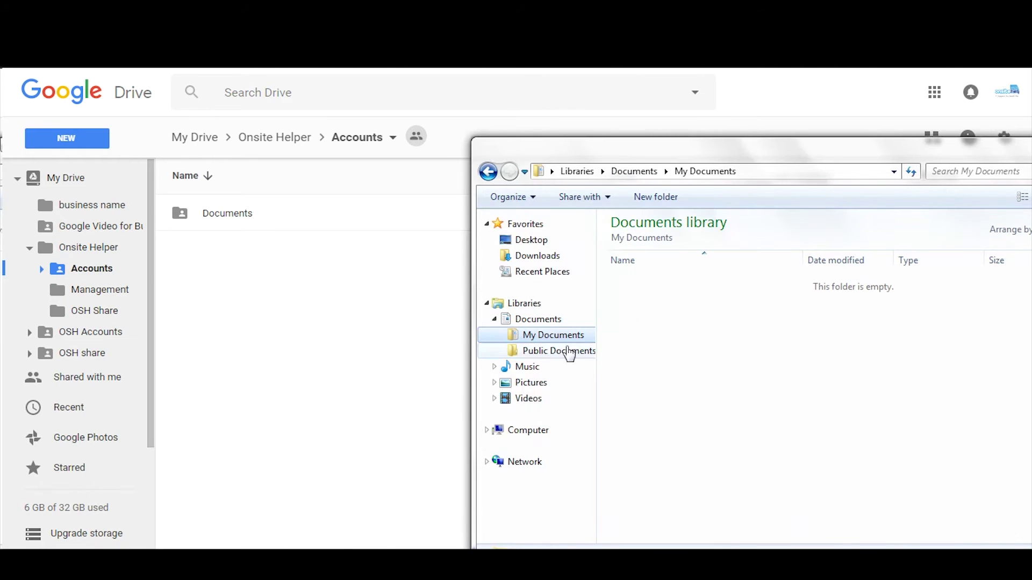
Step: Upload Public Documents into the Drive Accounts folder, updating the existing Documents folder
click(562, 355)
drag(563, 357, 287, 363)
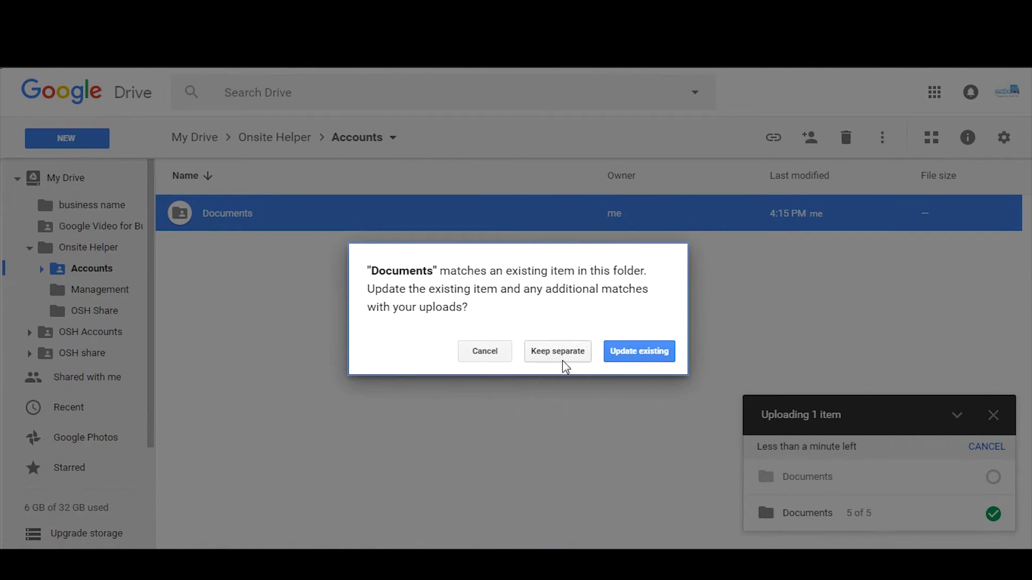
click(639, 353)
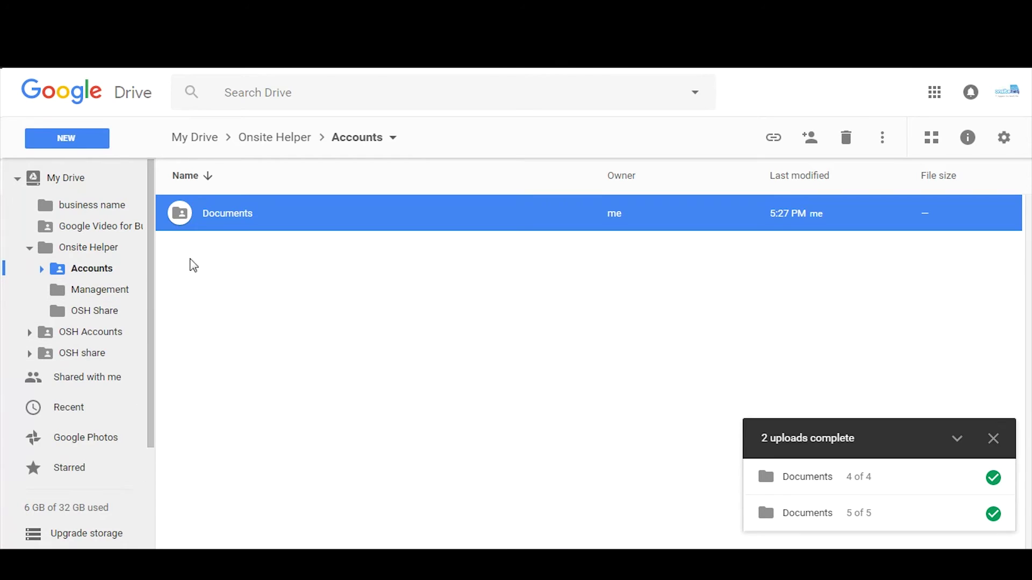
Step: Open the OSH Share folder under Management, then bring up the letterhead document
click(80, 291)
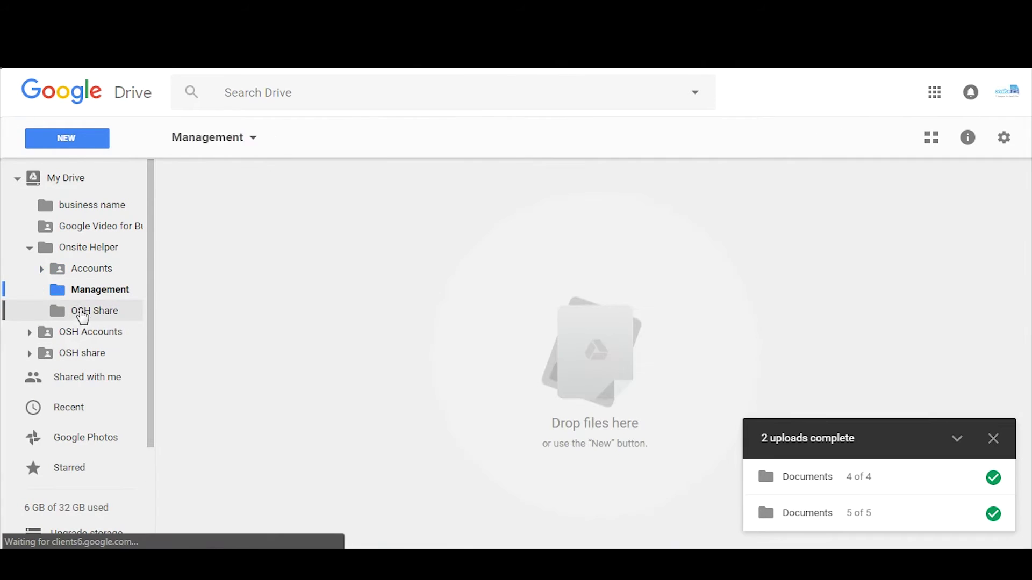
click(86, 312)
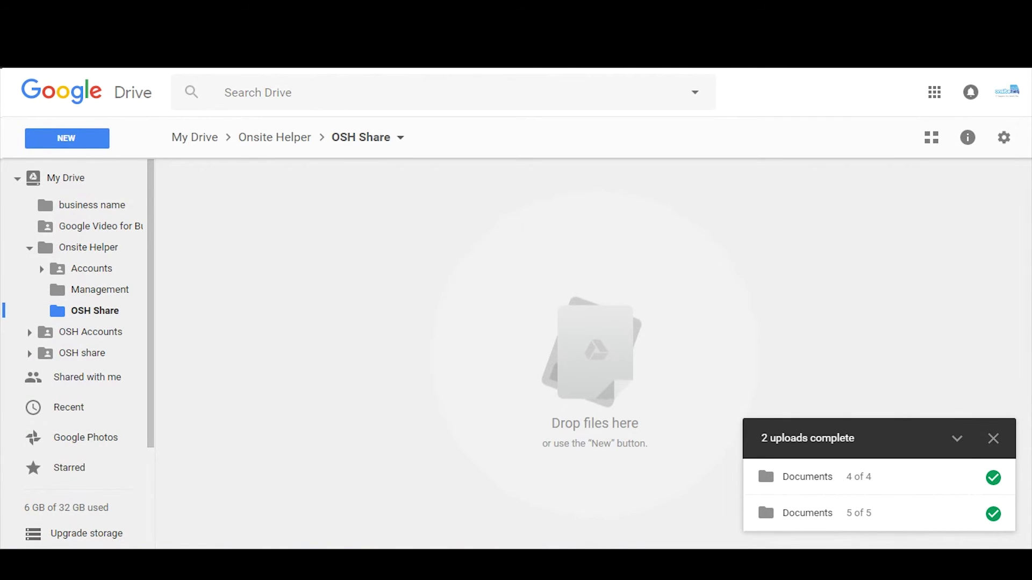
mouse_move(267, 562)
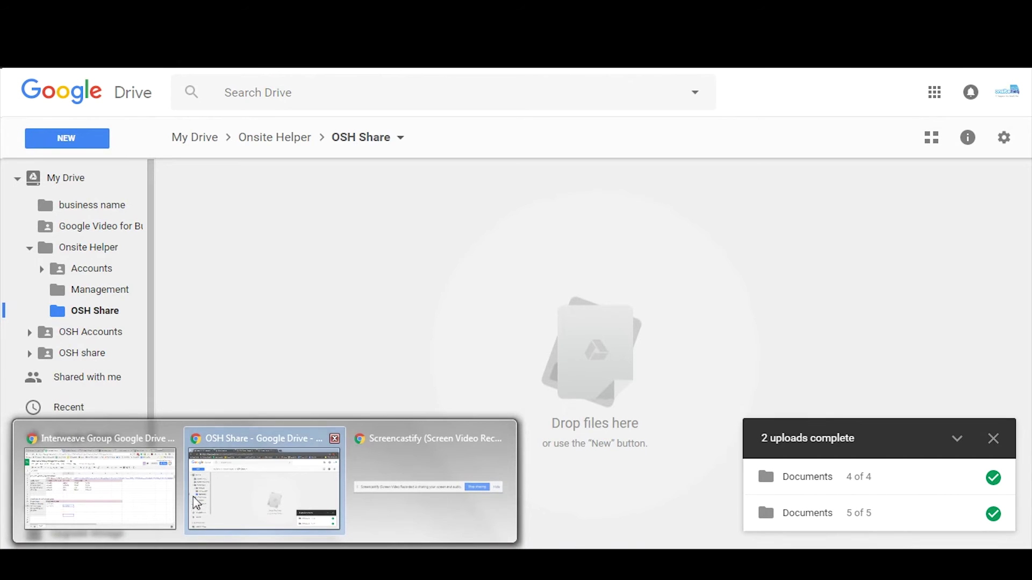
click(134, 493)
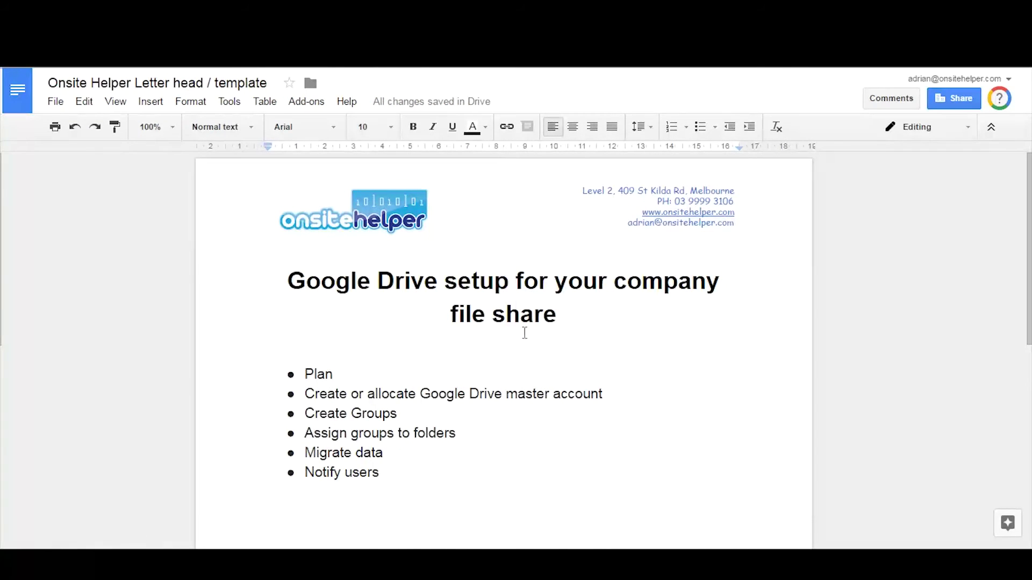
Step: Scroll to the Summary & tips section and zoom the document to 150%
scroll(495, 339, down, 5)
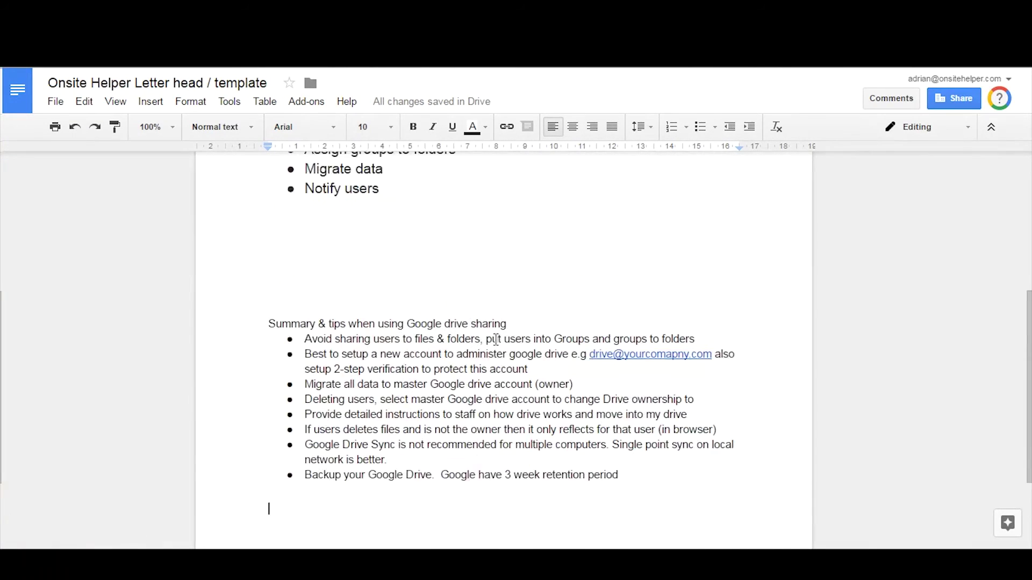
scroll(496, 340, down, 3)
scroll(480, 191, up, 2)
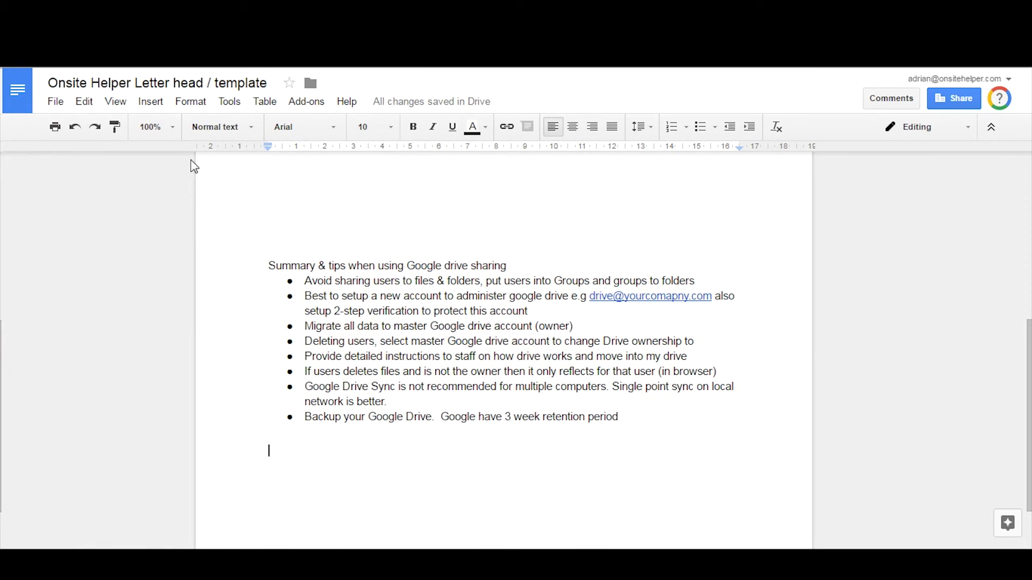
click(164, 129)
click(161, 284)
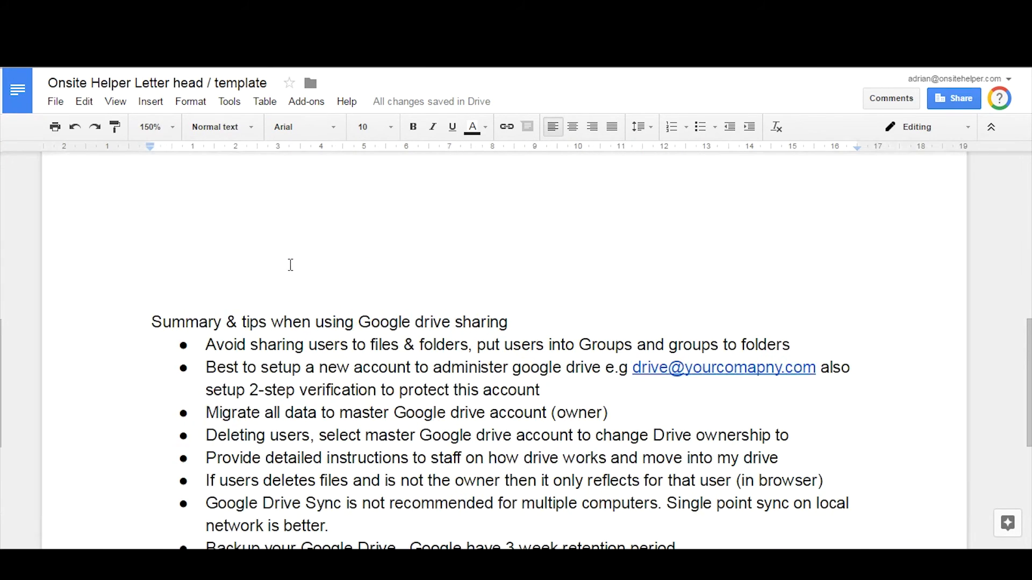
scroll(467, 301, down, 3)
scroll(467, 301, up, 2)
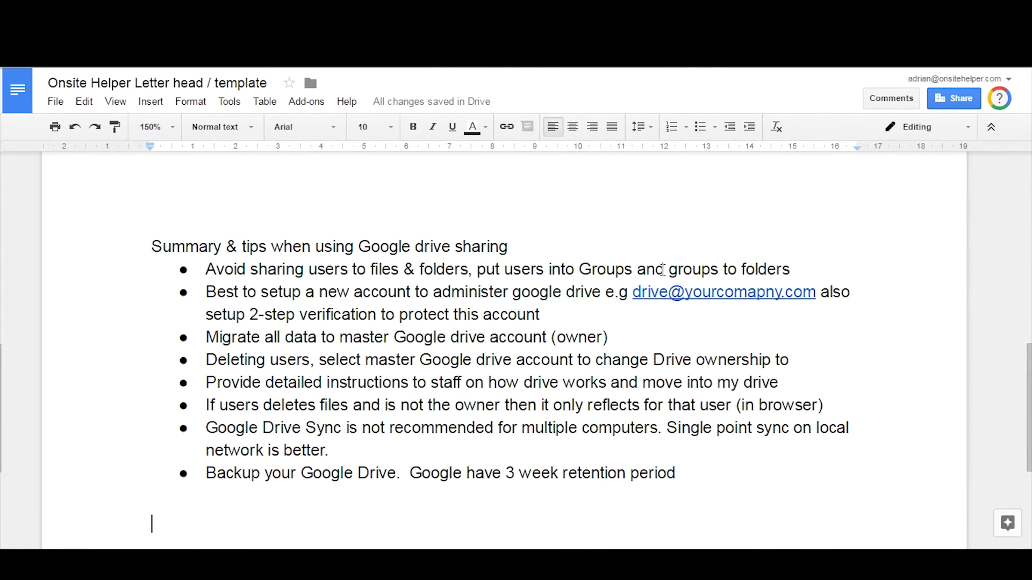
drag(666, 269, 710, 270)
click(783, 269)
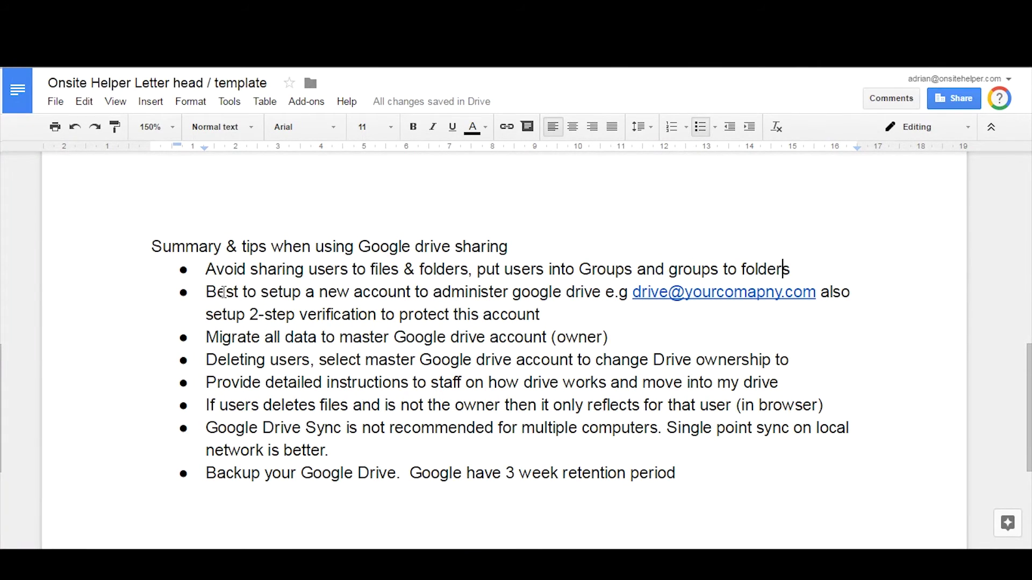
drag(224, 292, 540, 290)
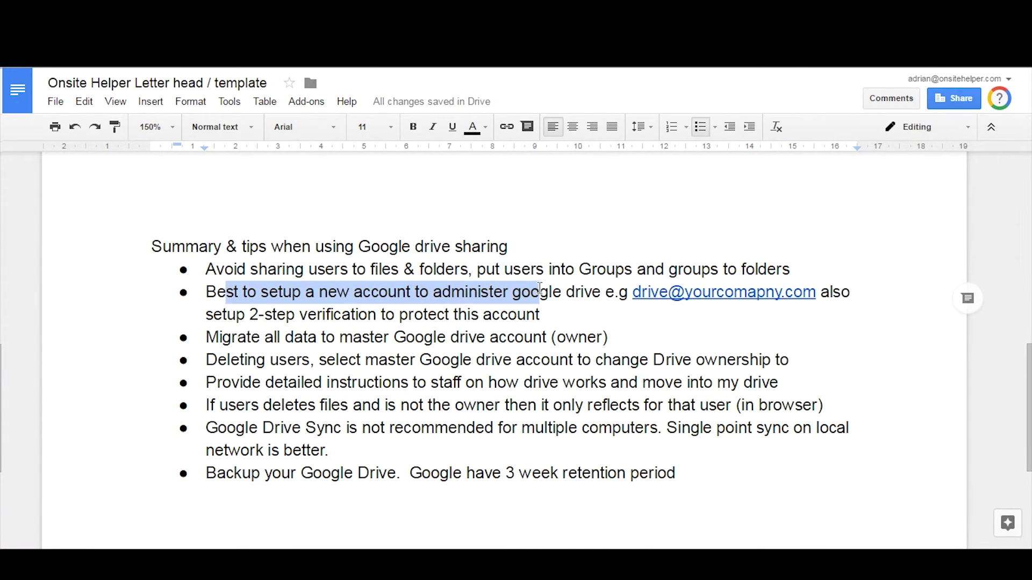
click(548, 292)
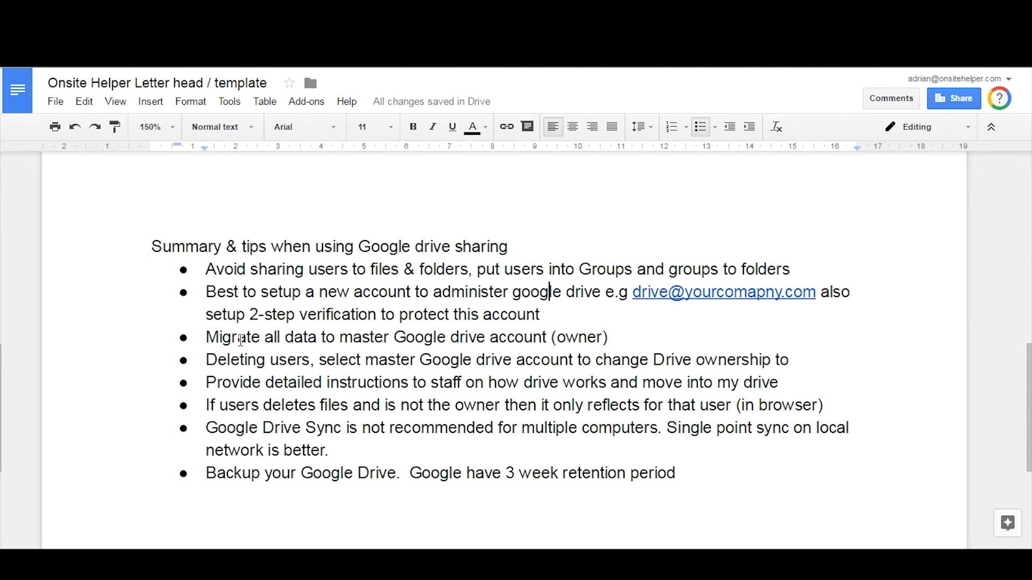
drag(237, 338, 301, 339)
click(314, 339)
drag(632, 292, 717, 293)
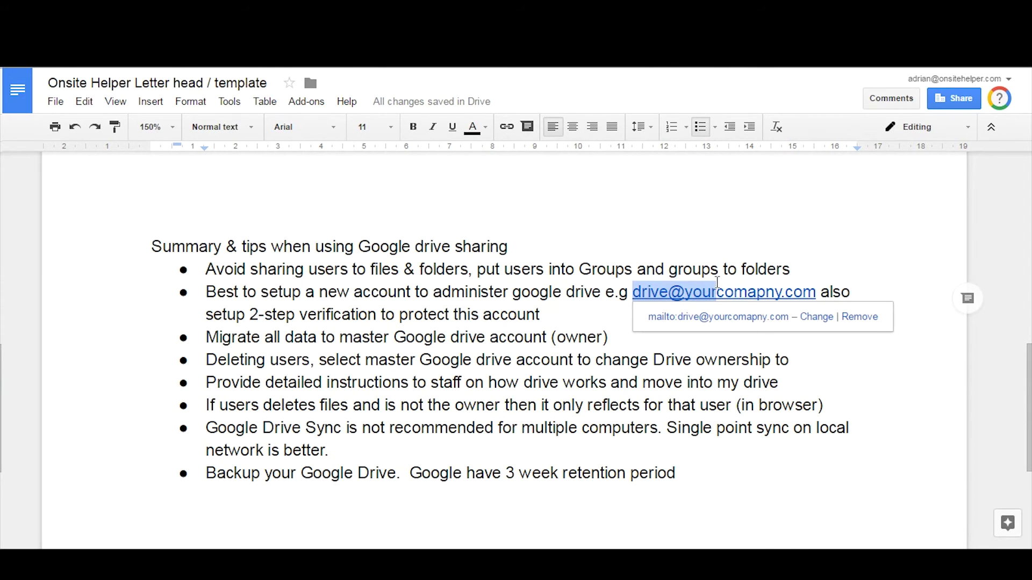
click(628, 346)
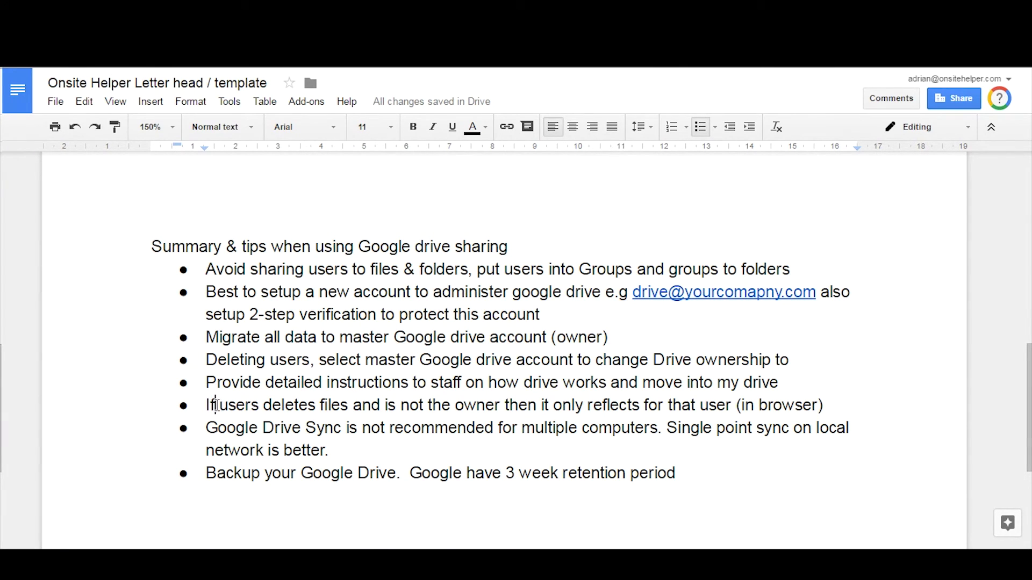
drag(215, 405, 247, 406)
click(286, 405)
click(390, 445)
drag(207, 477, 397, 474)
click(416, 488)
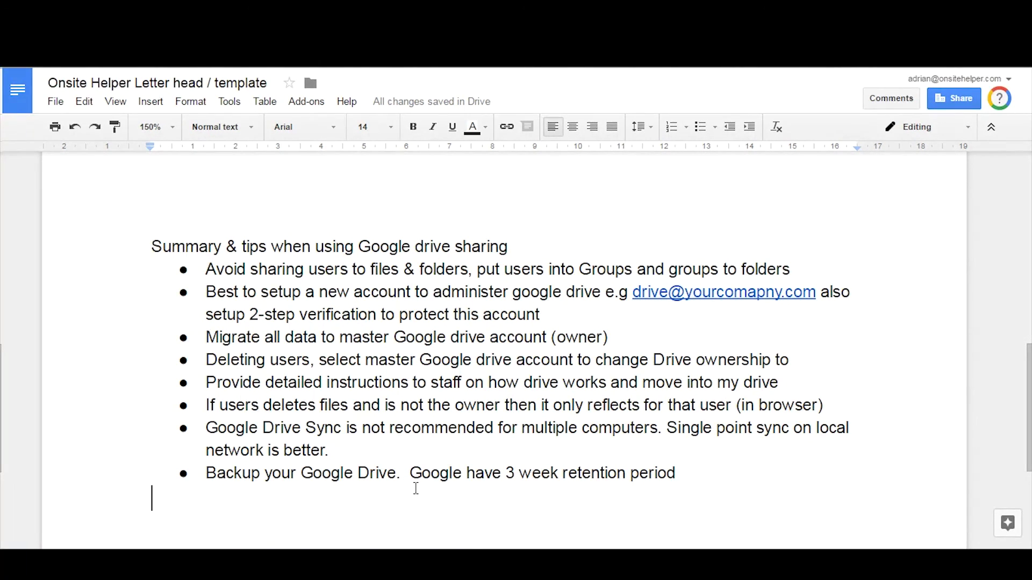
scroll(374, 356, up, 10)
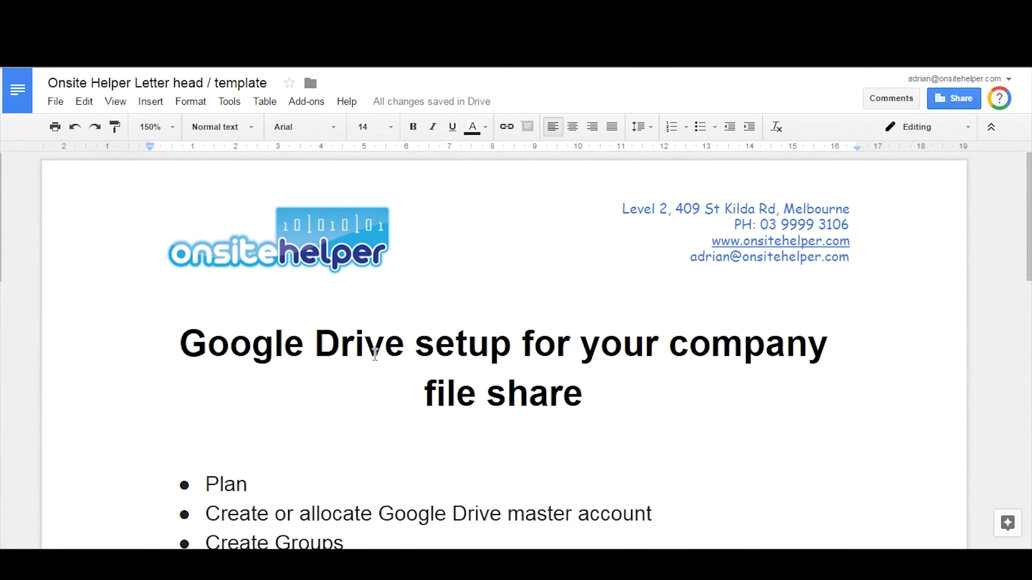
drag(855, 226, 736, 226)
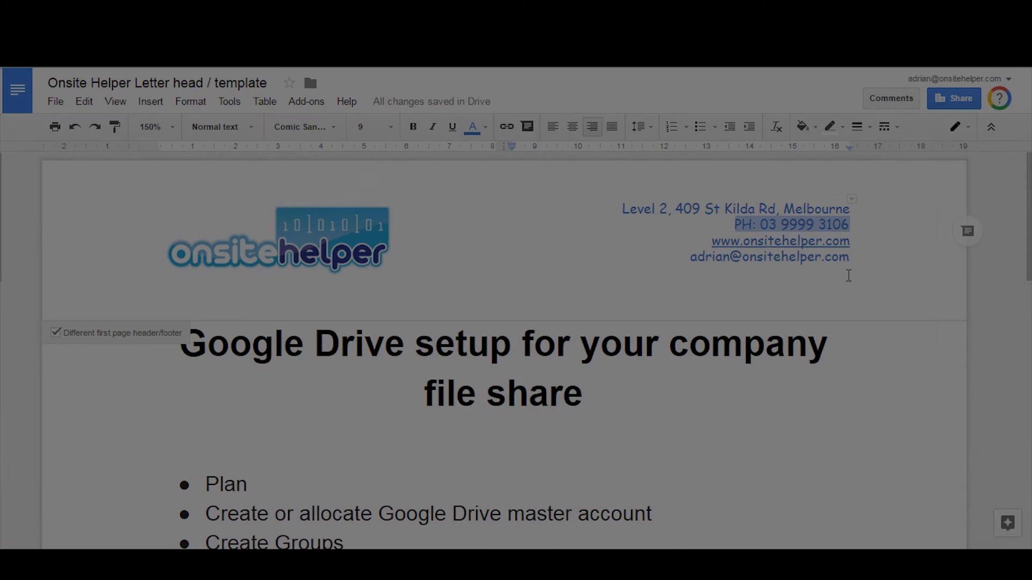